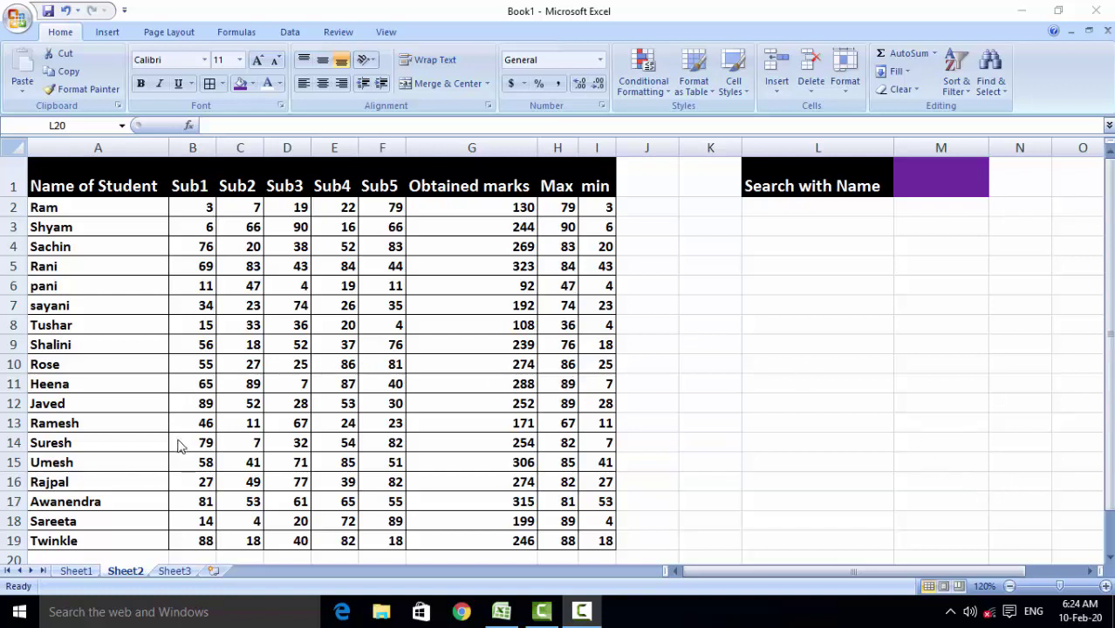
- On Sheet1, replace the search name in L1 with shreya
left_click(77, 571)
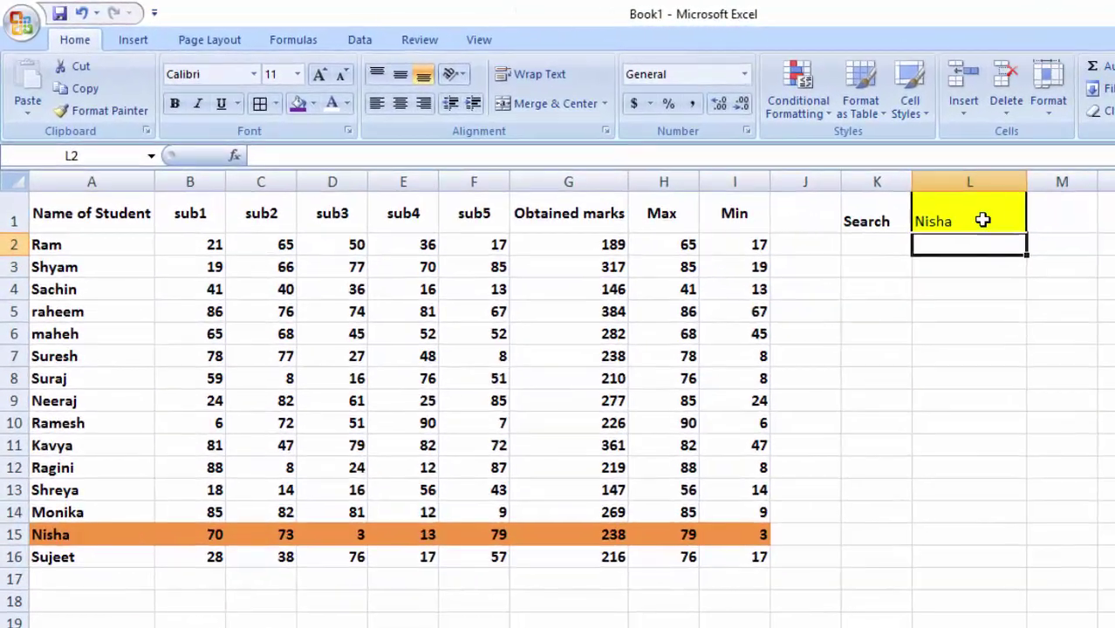
left_click(794, 183)
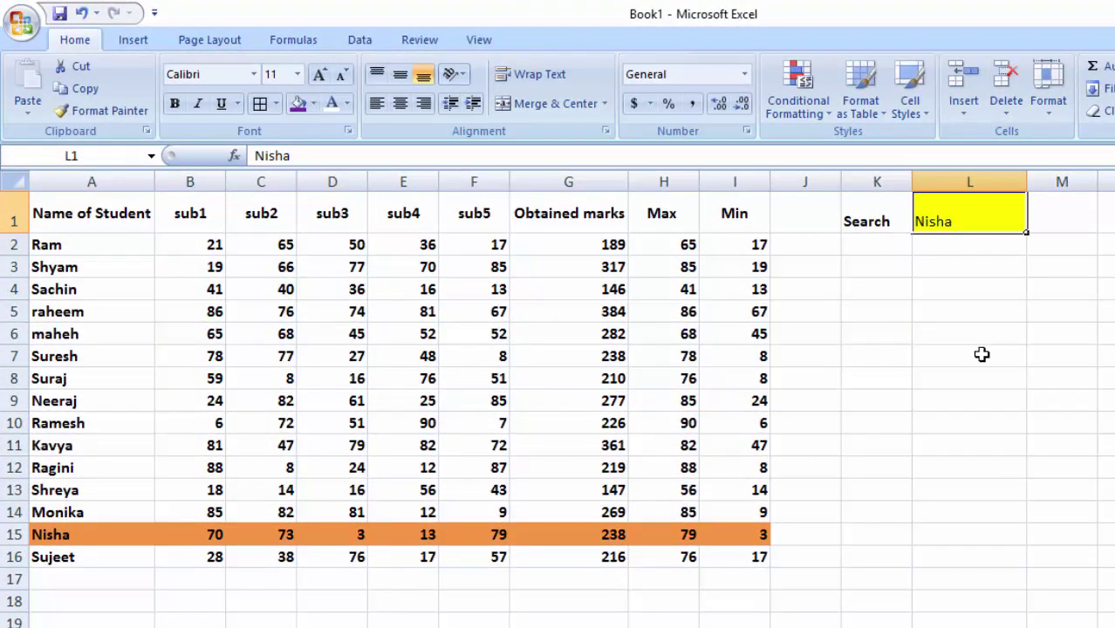
key("BackSpace")
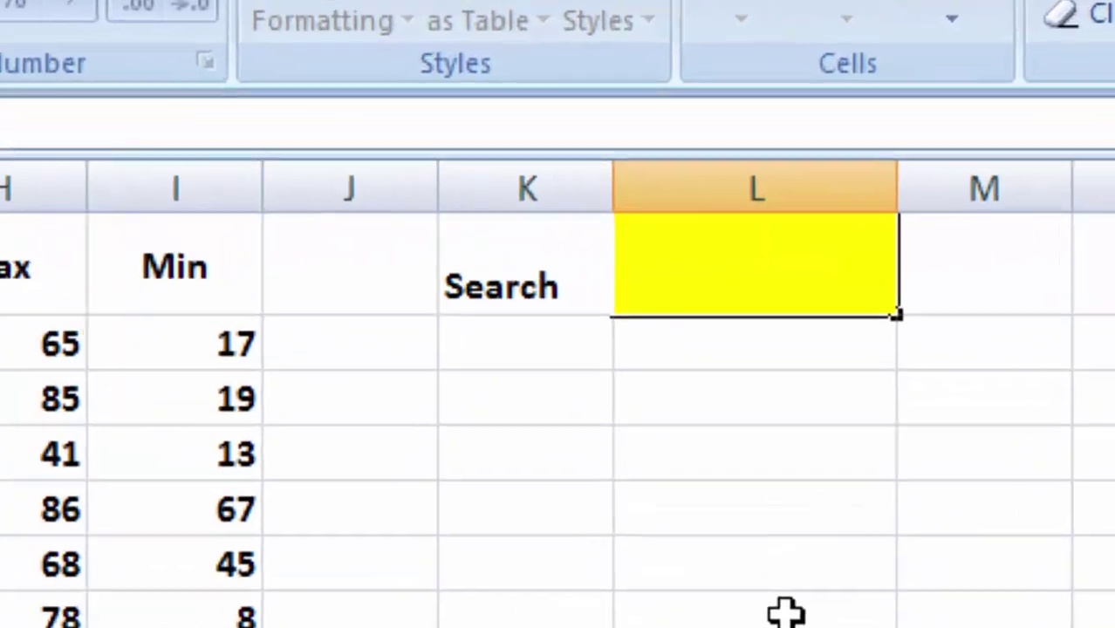
type("sh")
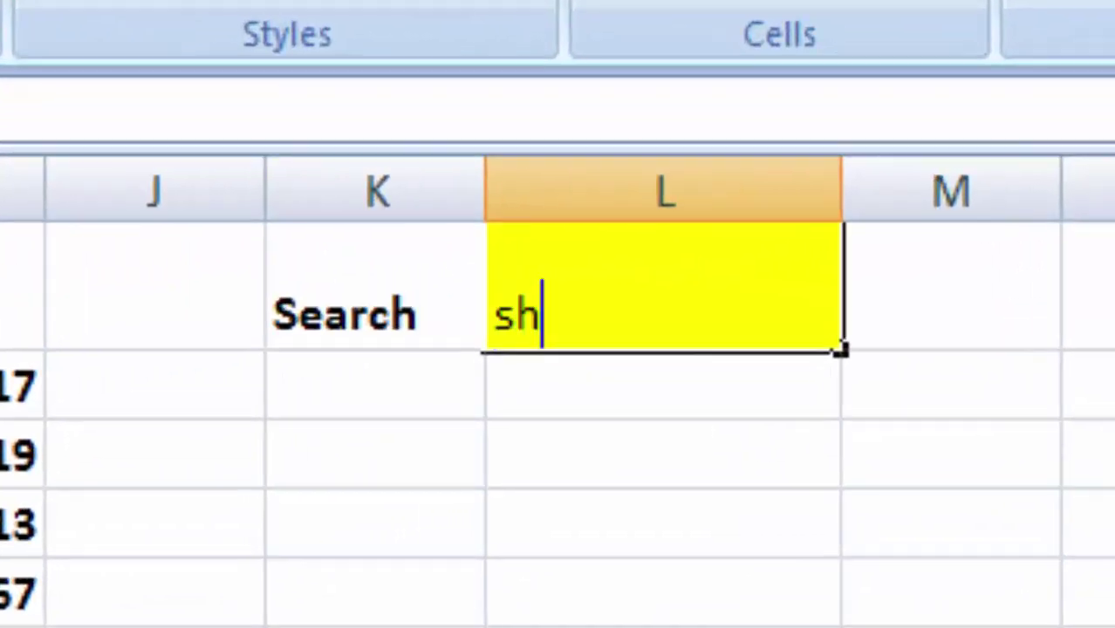
type("reya")
key("Return")
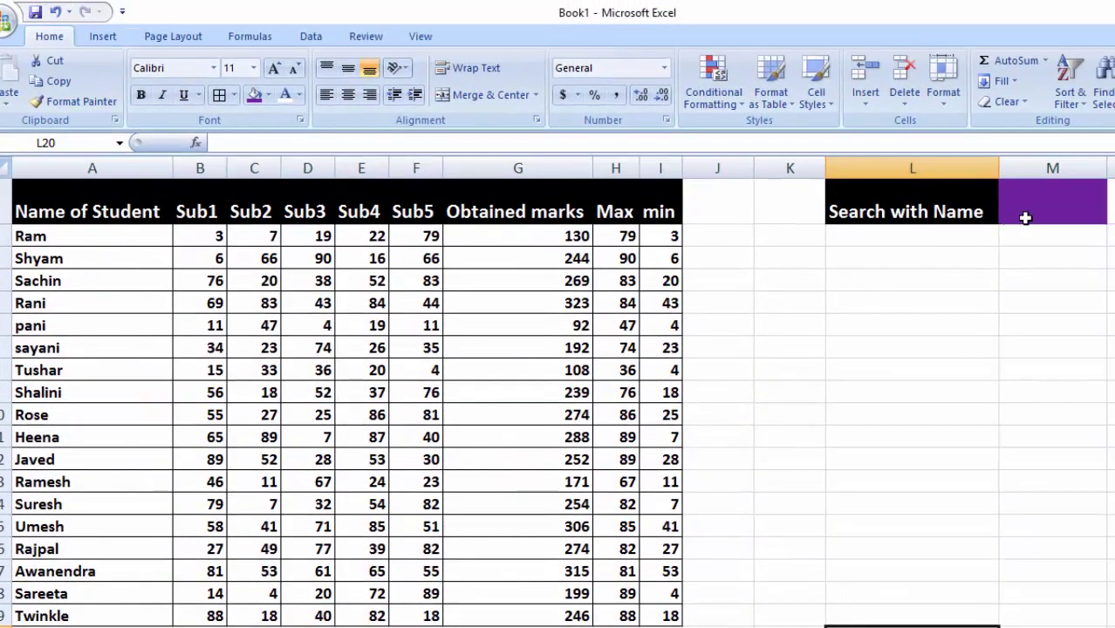
- Select the Sheet2 student rows from A2 to I19
left_click(1027, 215)
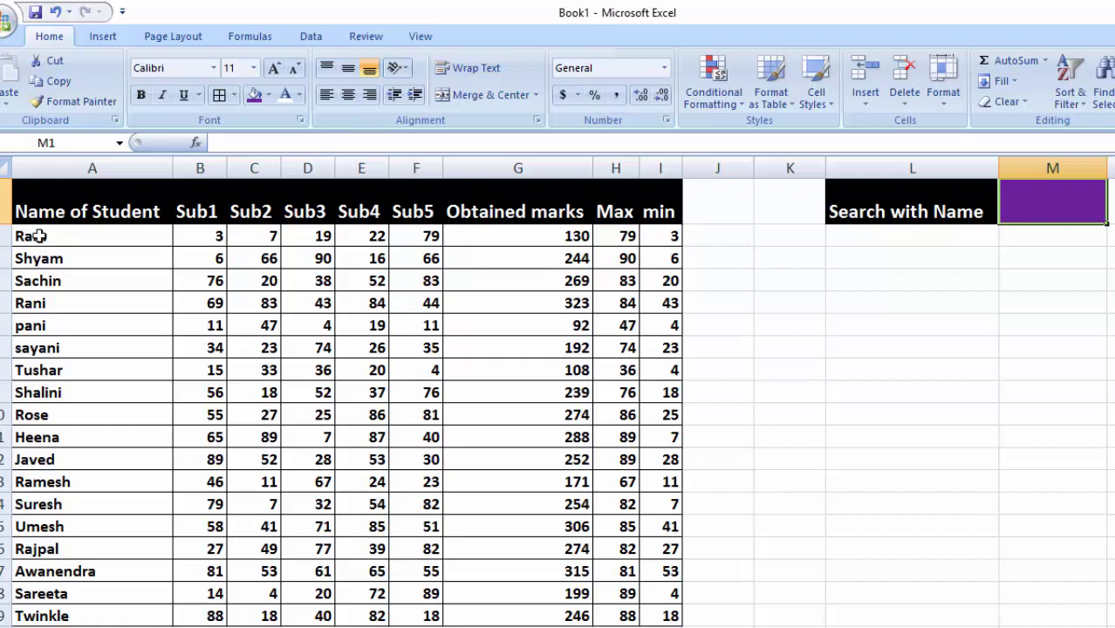
left_click(722, 105)
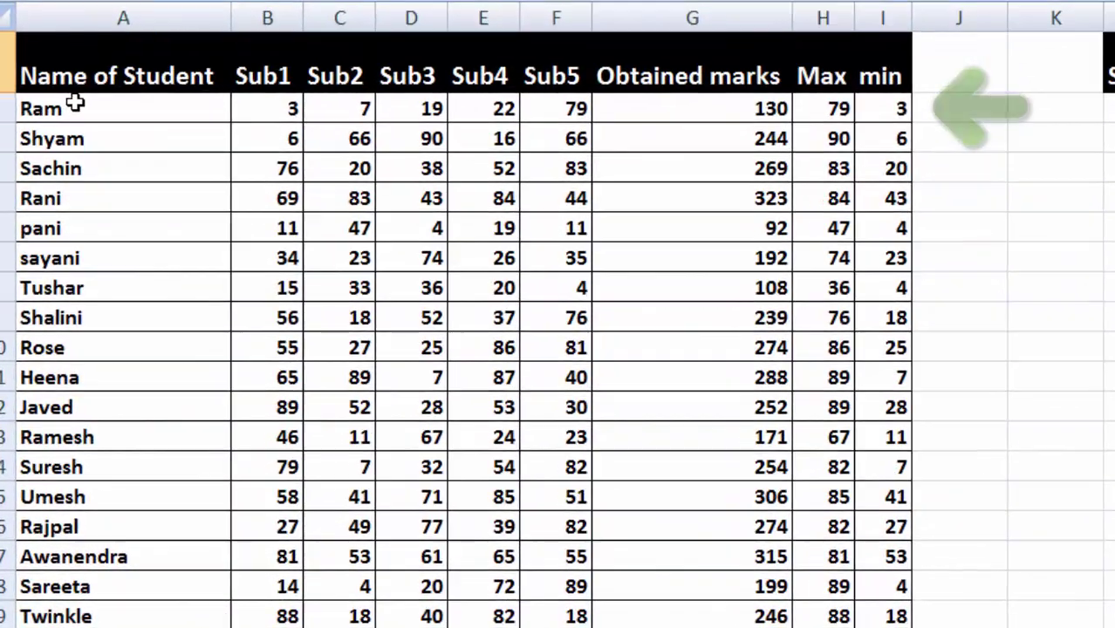
mouse_move(75, 103)
left_mouse_down()
mouse_move(889, 556)
mouse_move(896, 615)
left_mouse_up()
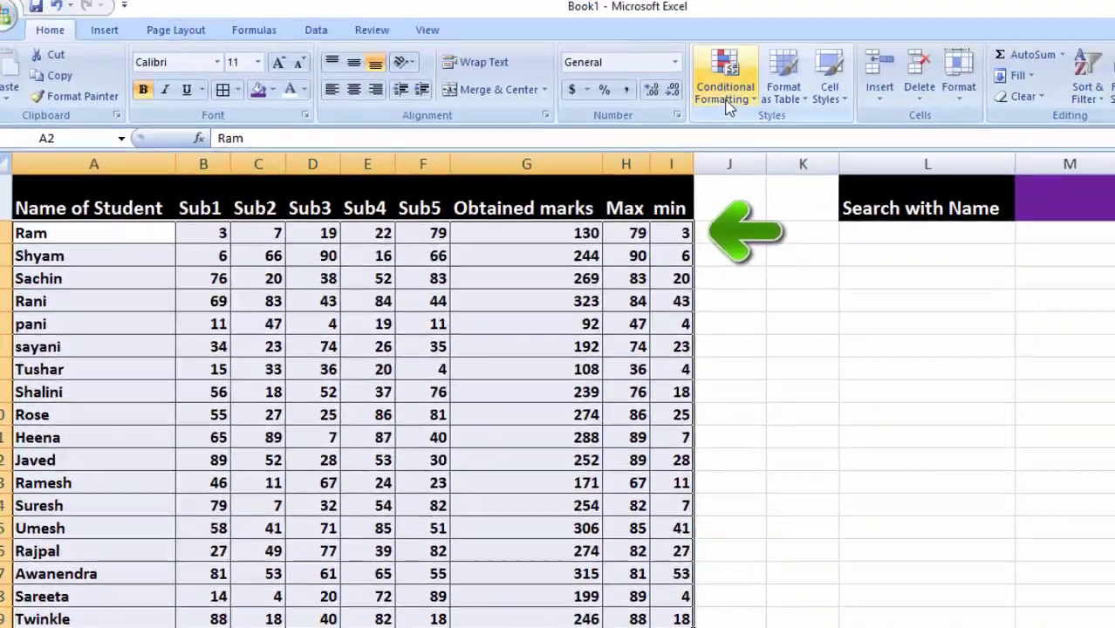
- Start a new formula-based conditional formatting rule beginning =search( and open its Format fill options
left_click(727, 96)
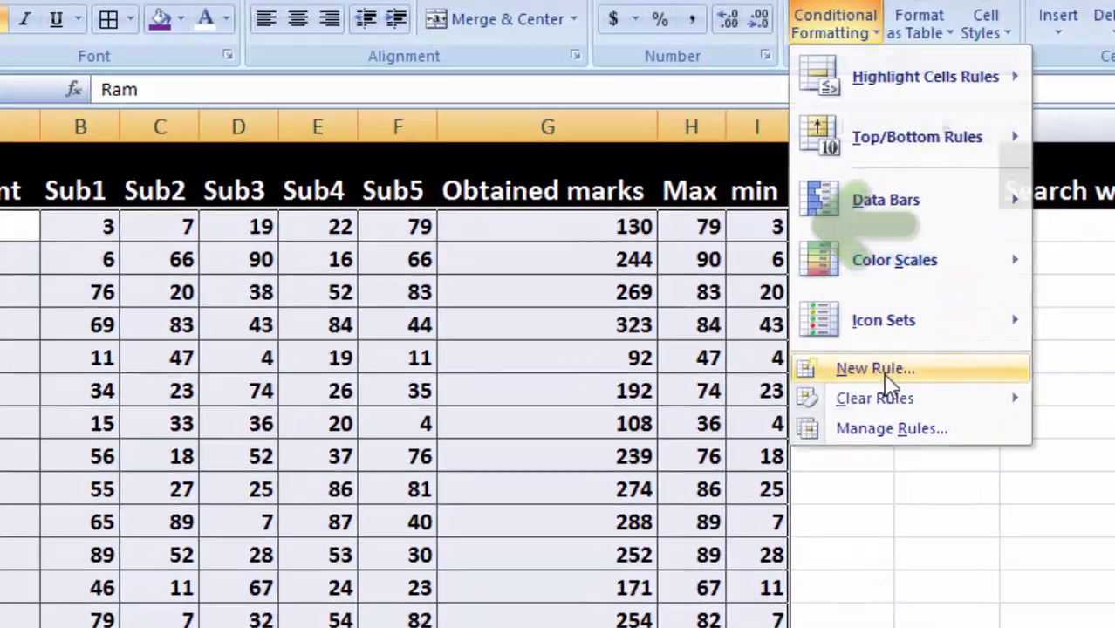
left_click(768, 333)
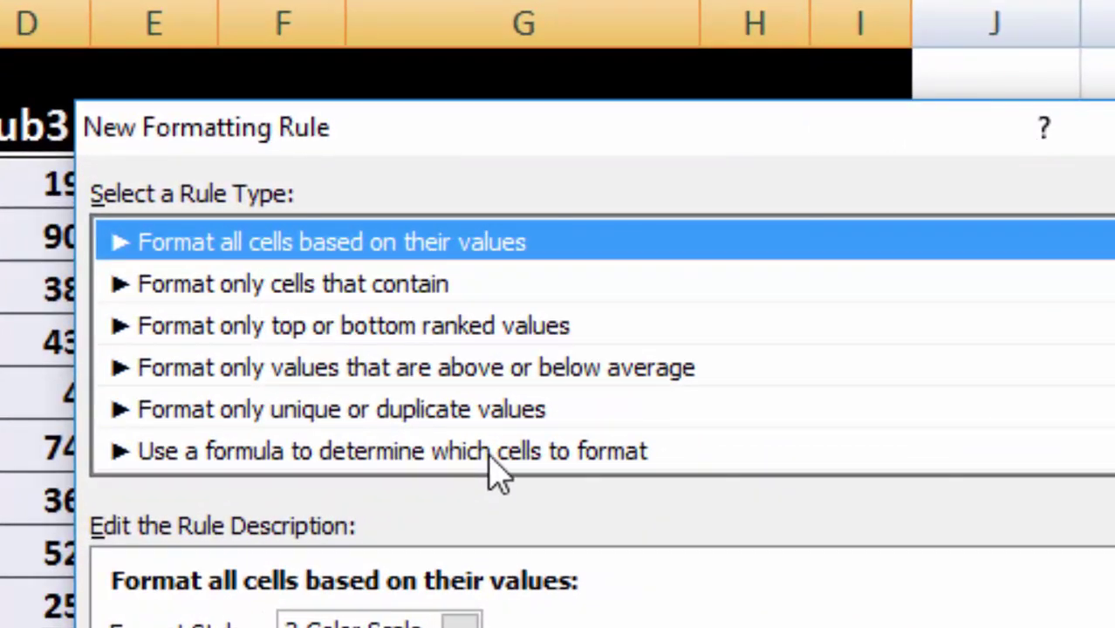
left_click(488, 457)
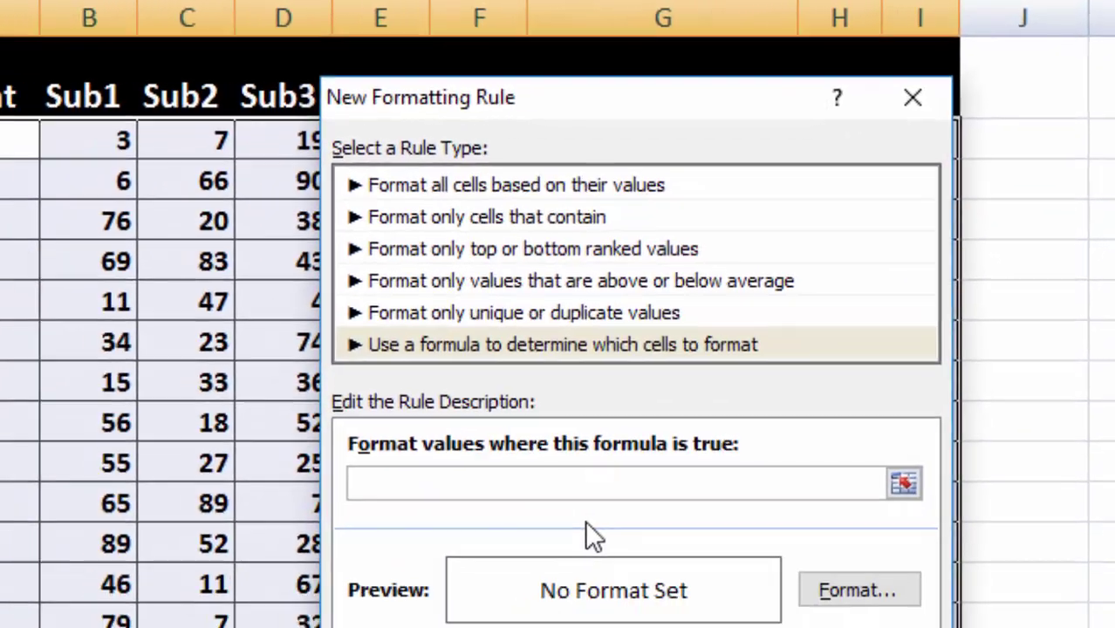
type("=")
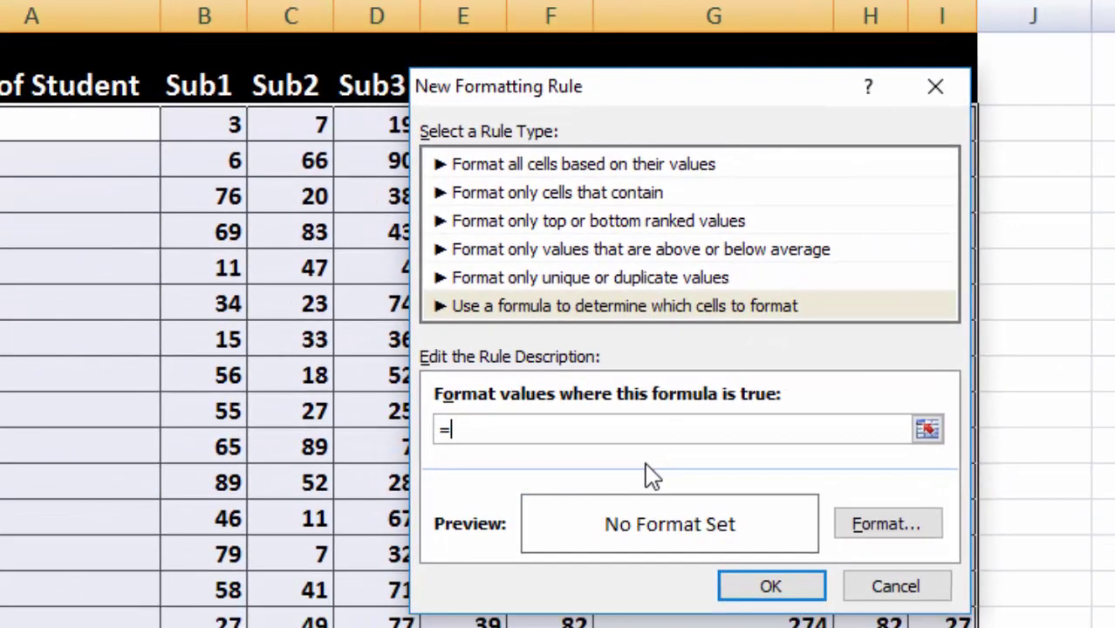
type("search")
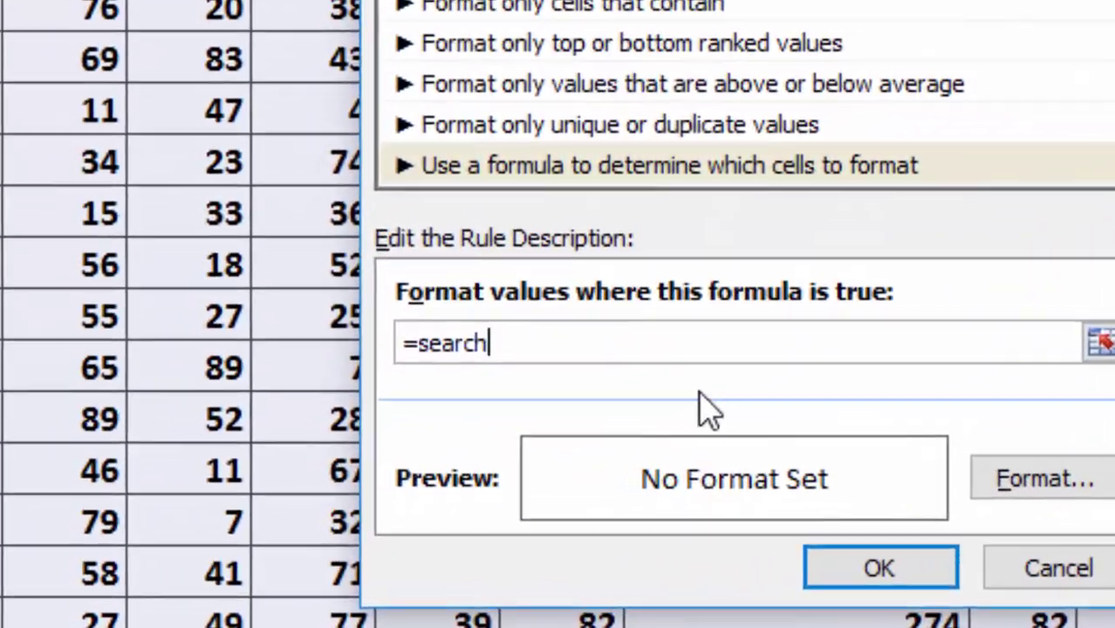
type("(")
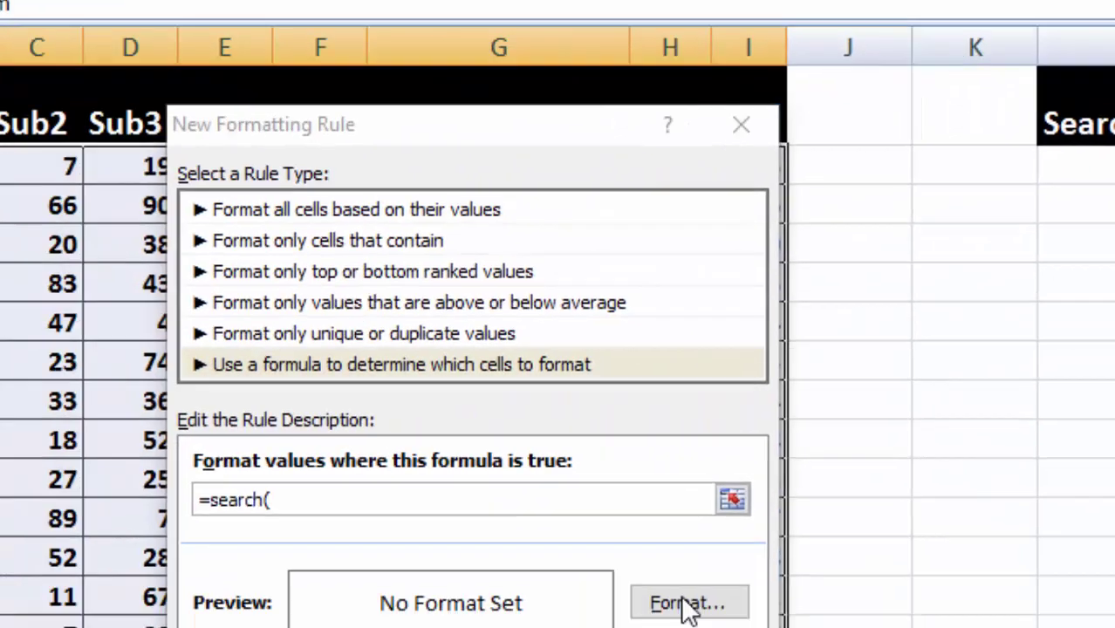
left_click(685, 603)
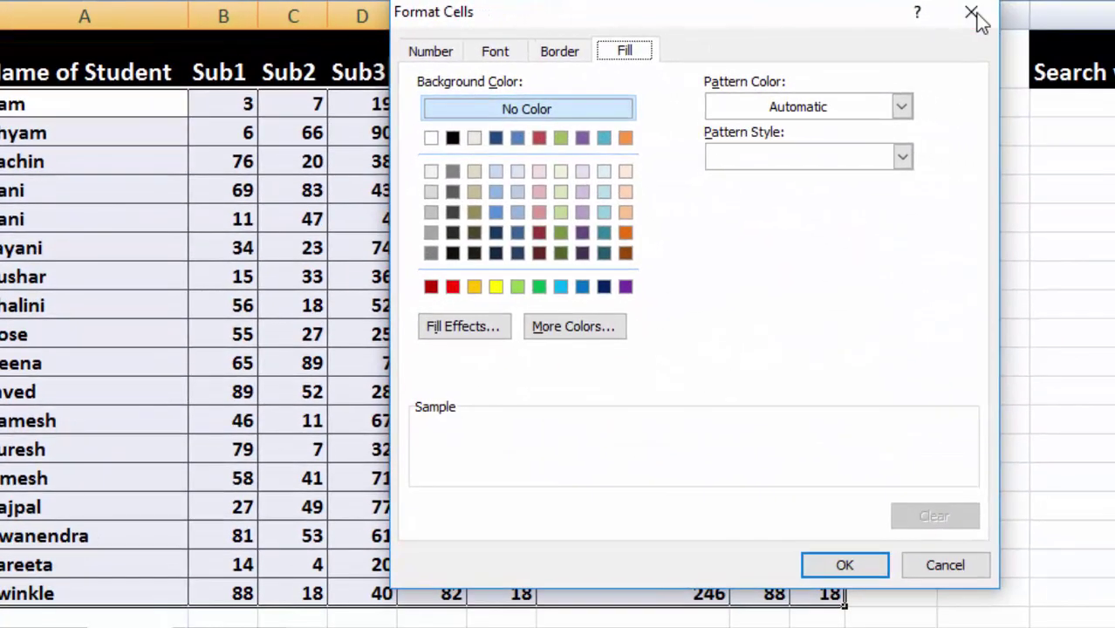
- Close the Format Cells dialog without choosing a fill
left_click(1110, 14)
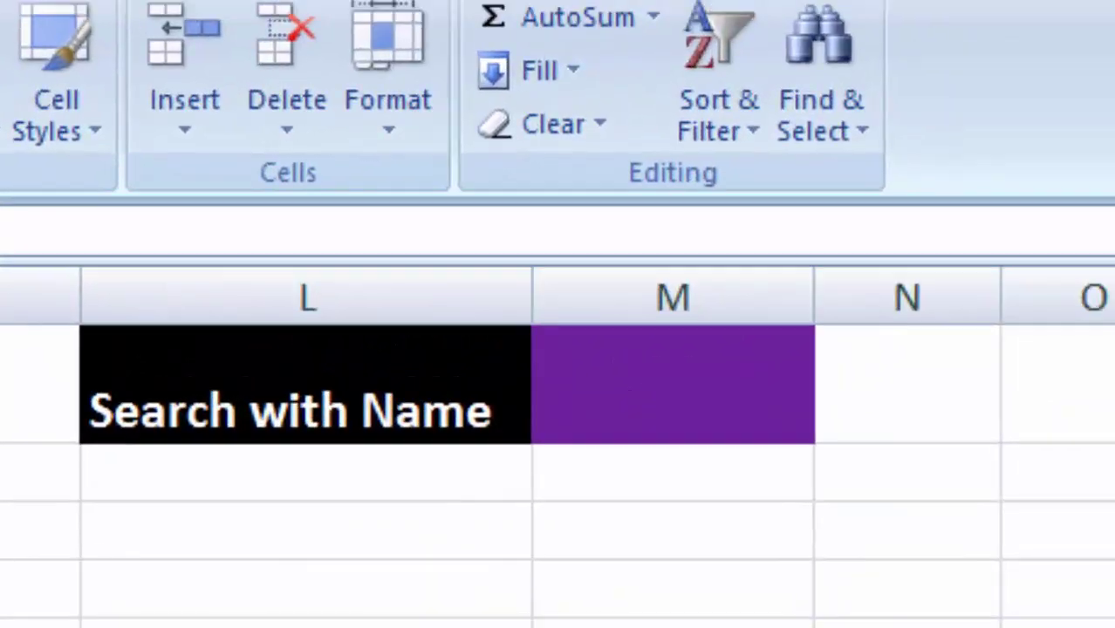
- Begin a new formula rule reading =search($M$1,$ that references search cell M1
left_click(249, 120)
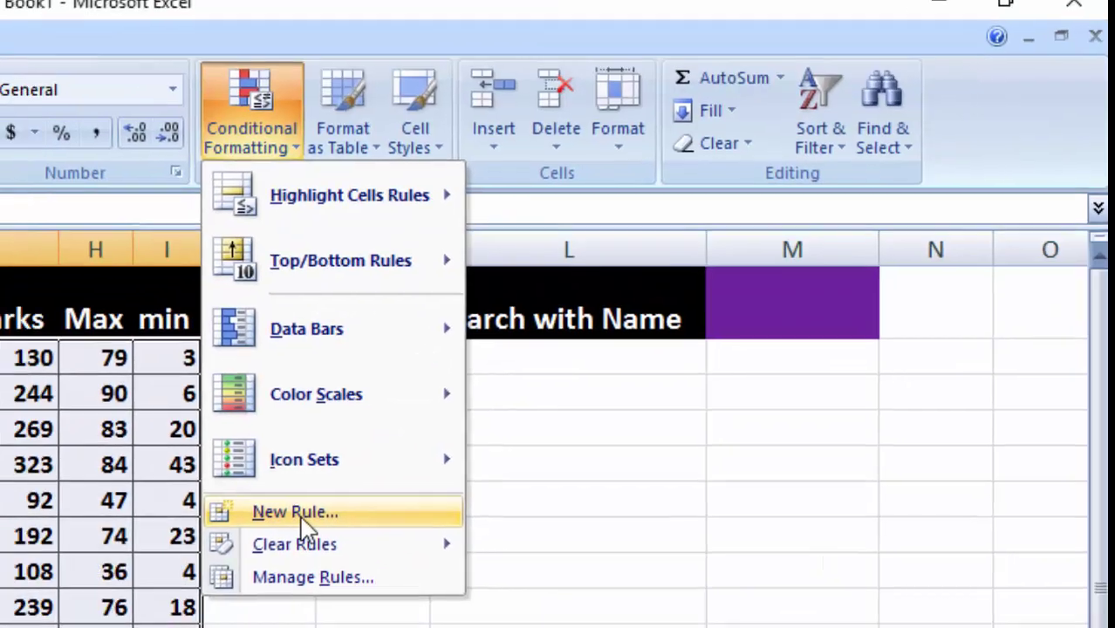
left_click(301, 513)
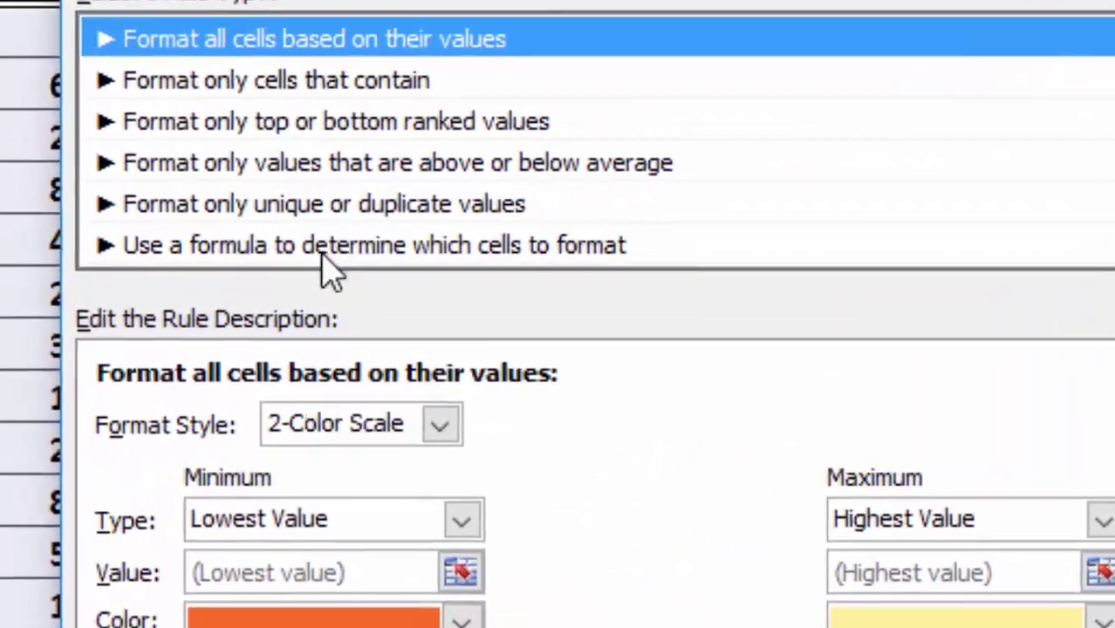
left_click(4, 381)
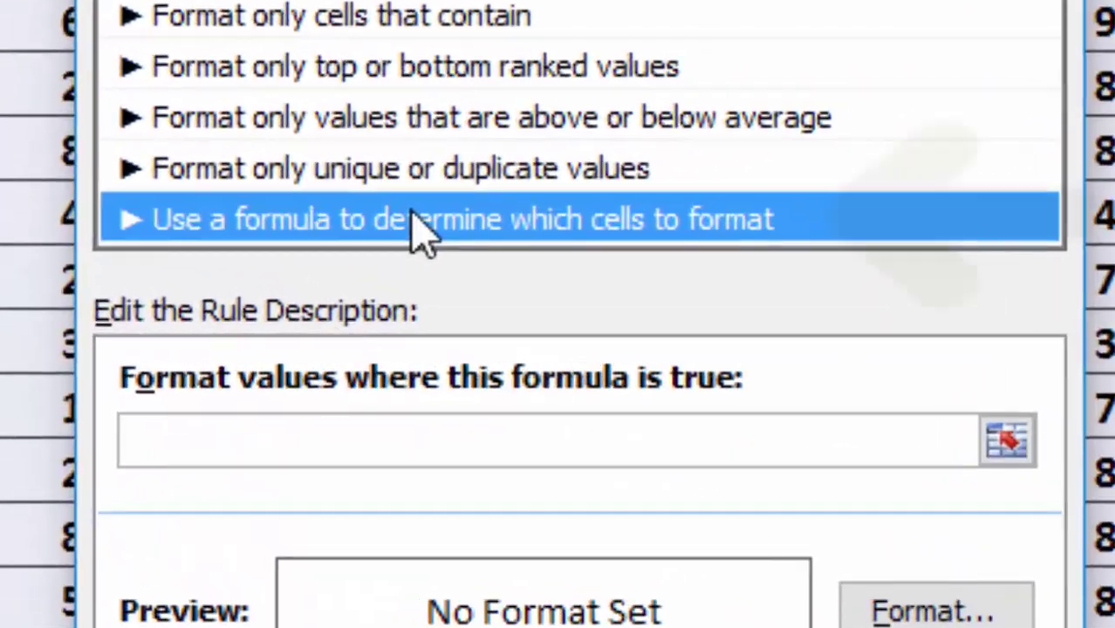
left_click(333, 440)
type("=")
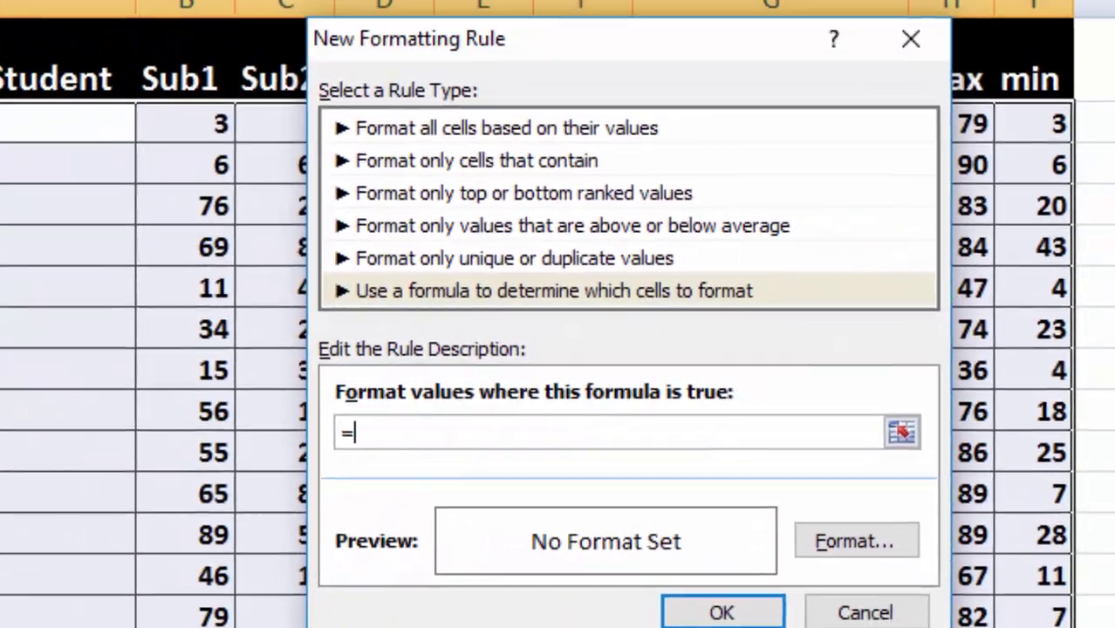
type("searc")
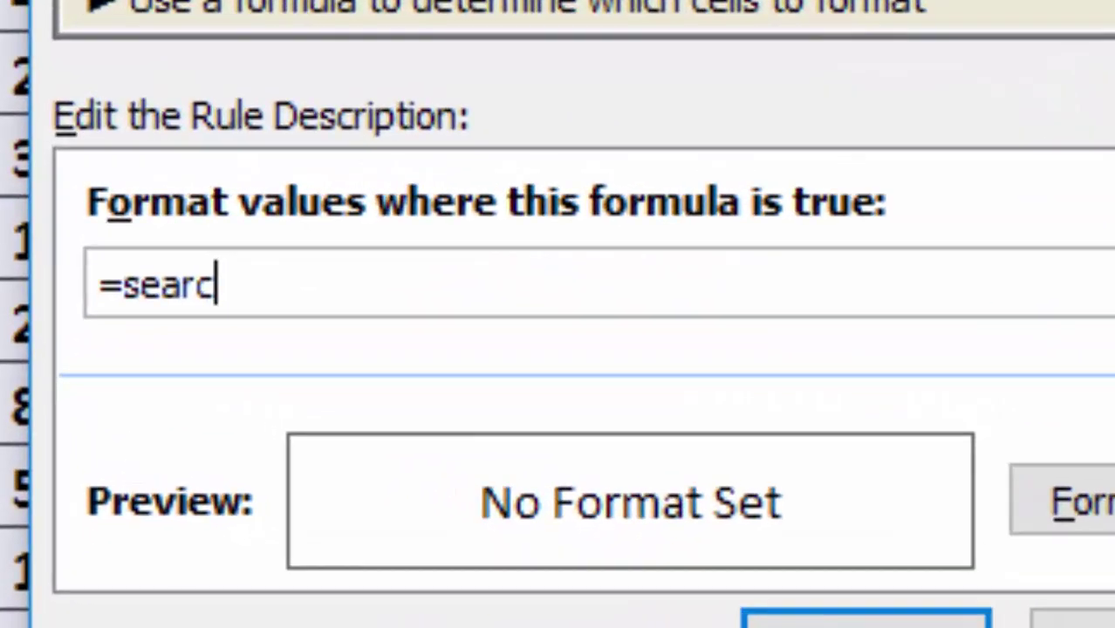
type("h(")
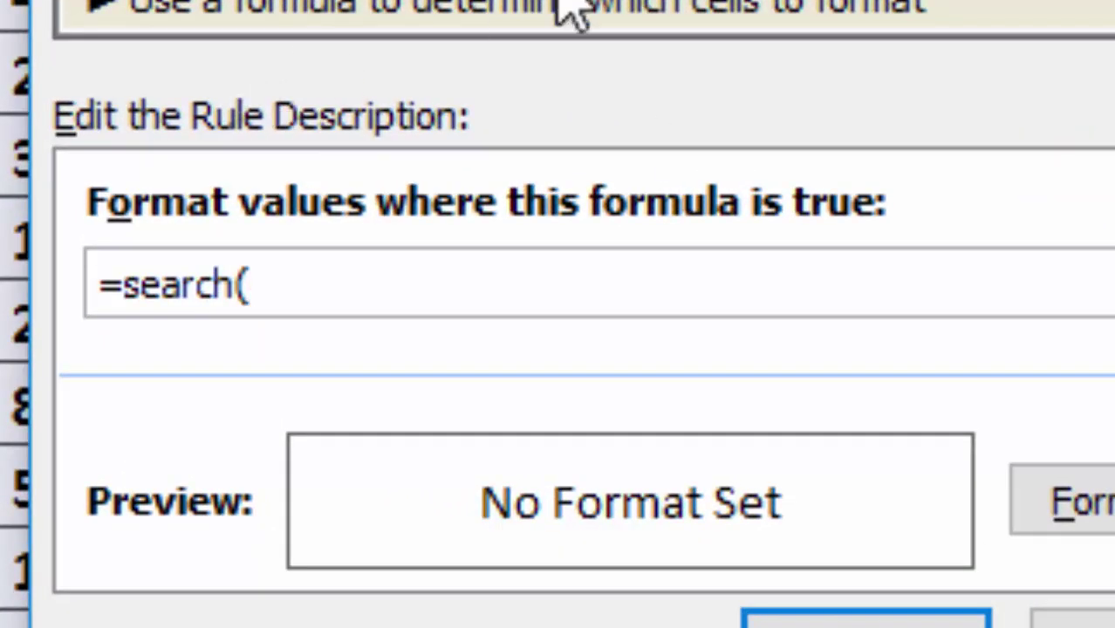
left_click(907, 150)
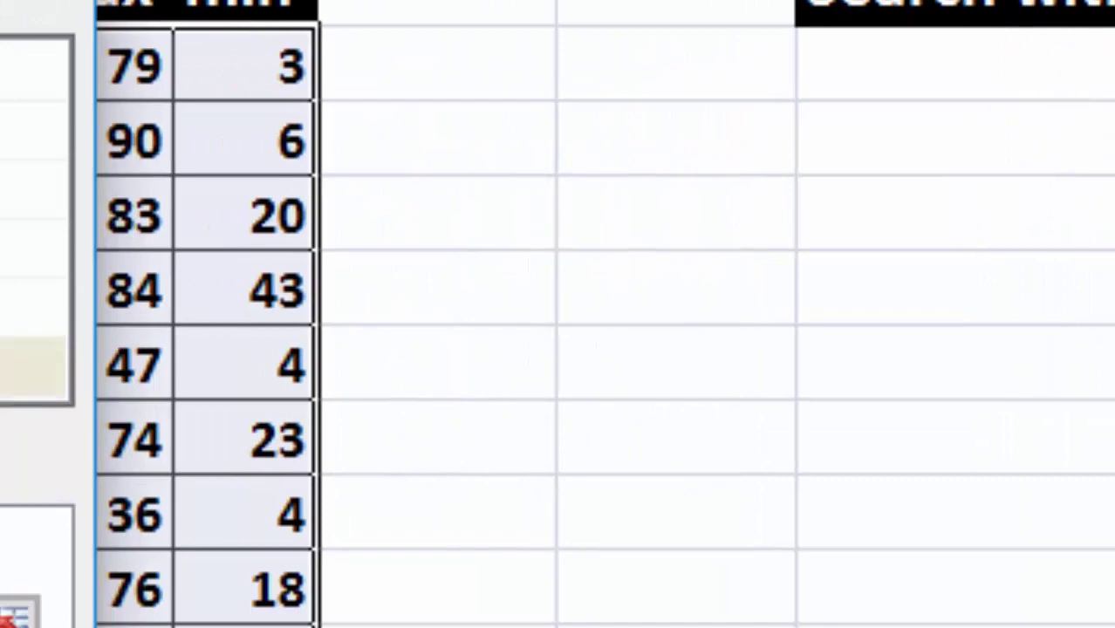
type(",")
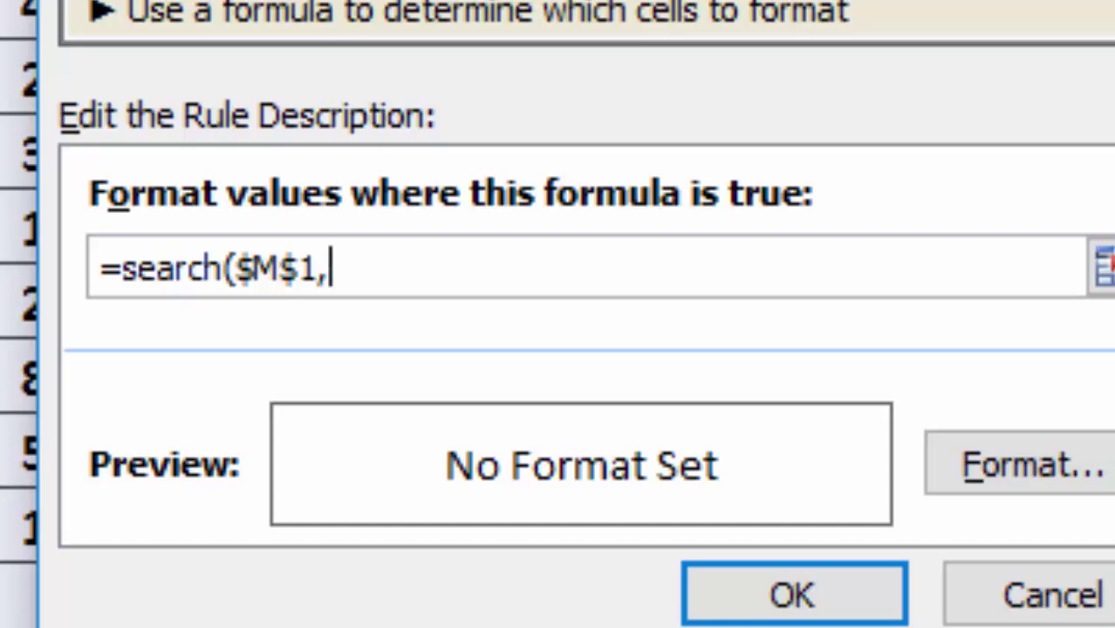
type("$")
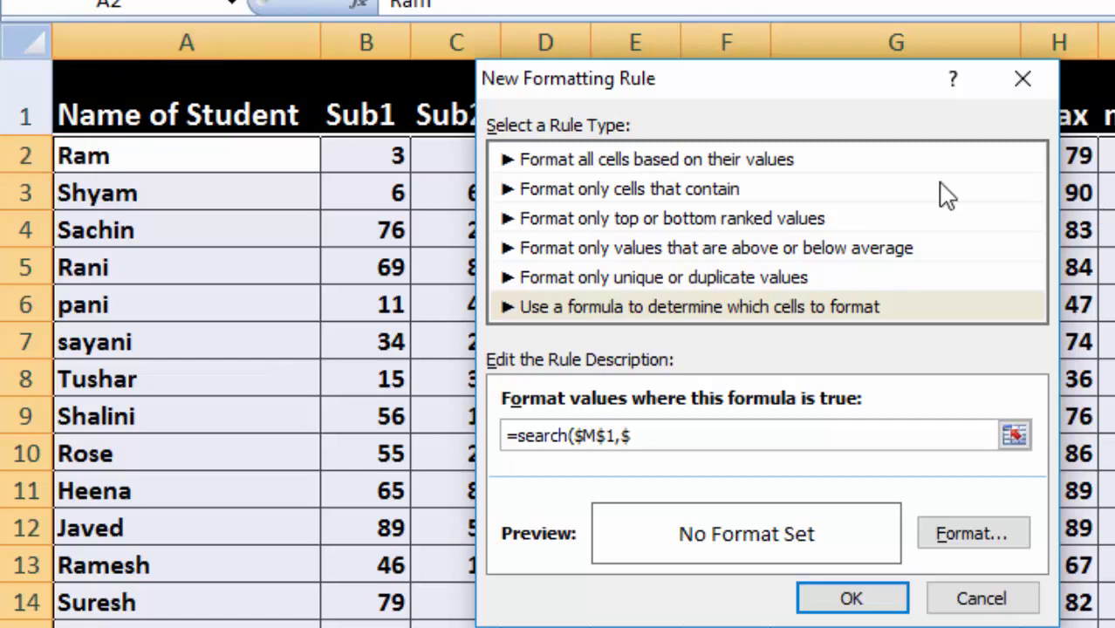
- Complete the rule formula as =search($M$1,$a2&$b2&…&$i2), joining columns A–I of row 2
left_click_drag(741, 87, 766, 476)
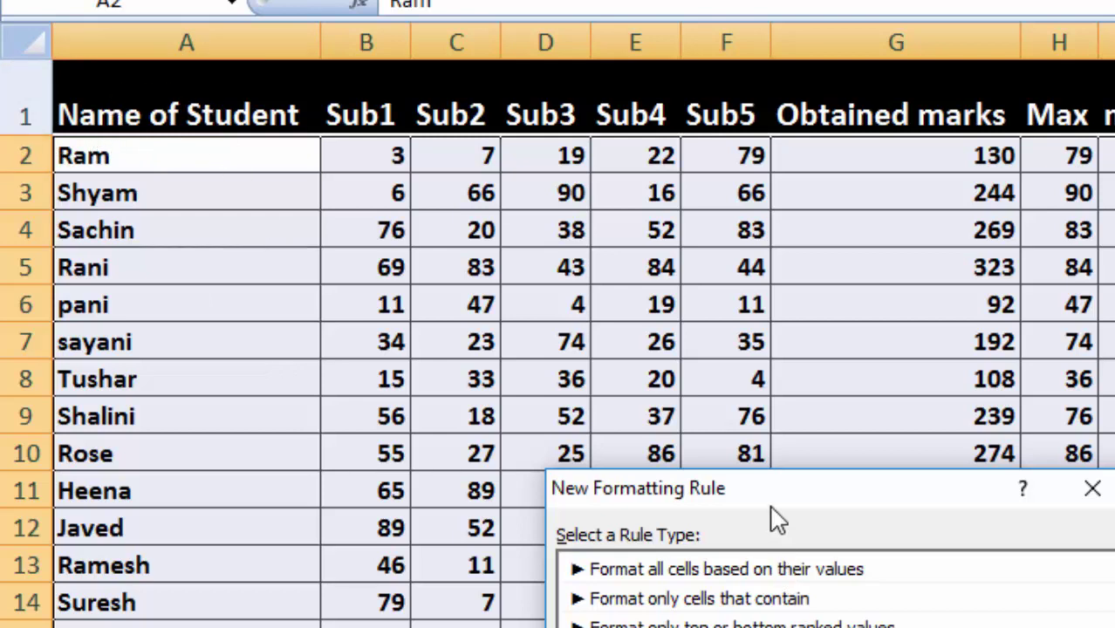
left_click_drag(777, 521, 863, 183)
type("=search($M$1,$a2")
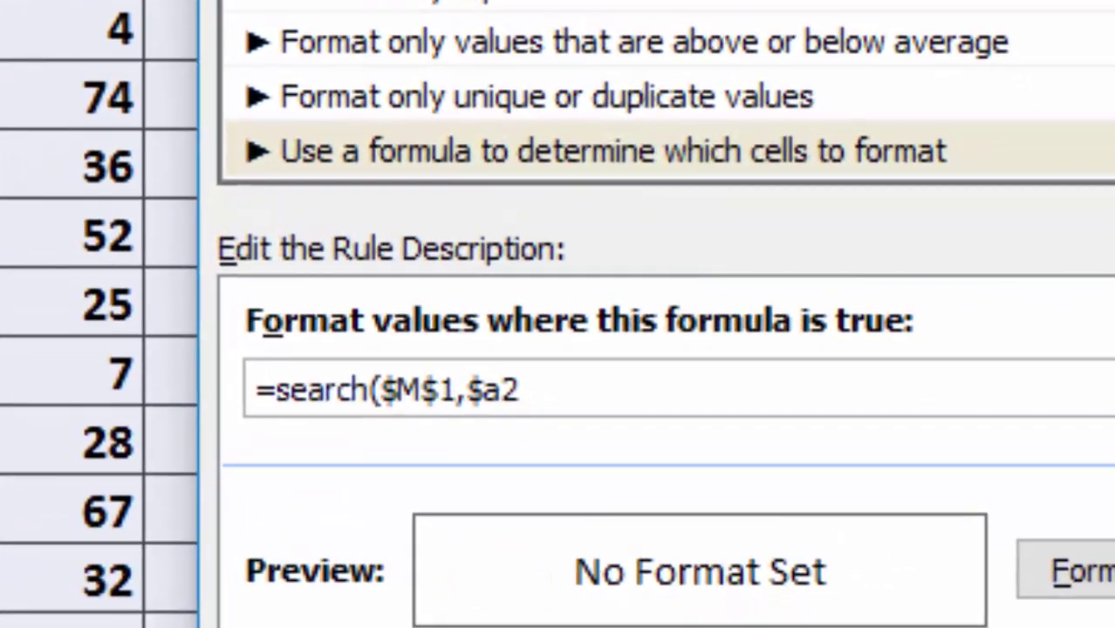
type("&$b2&$c")
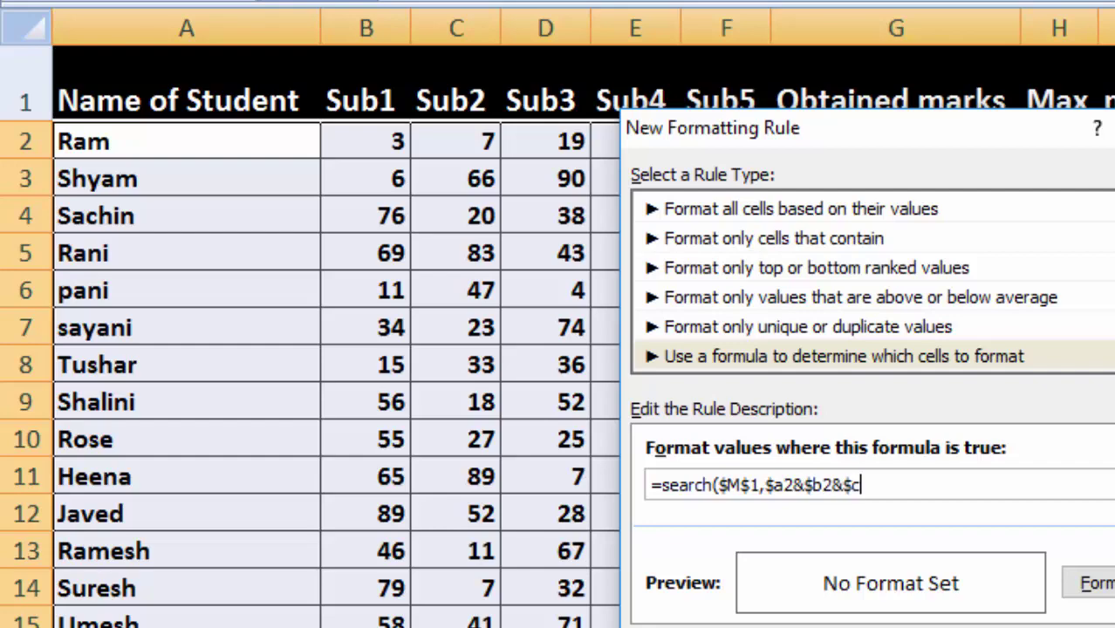
type("&$b2")
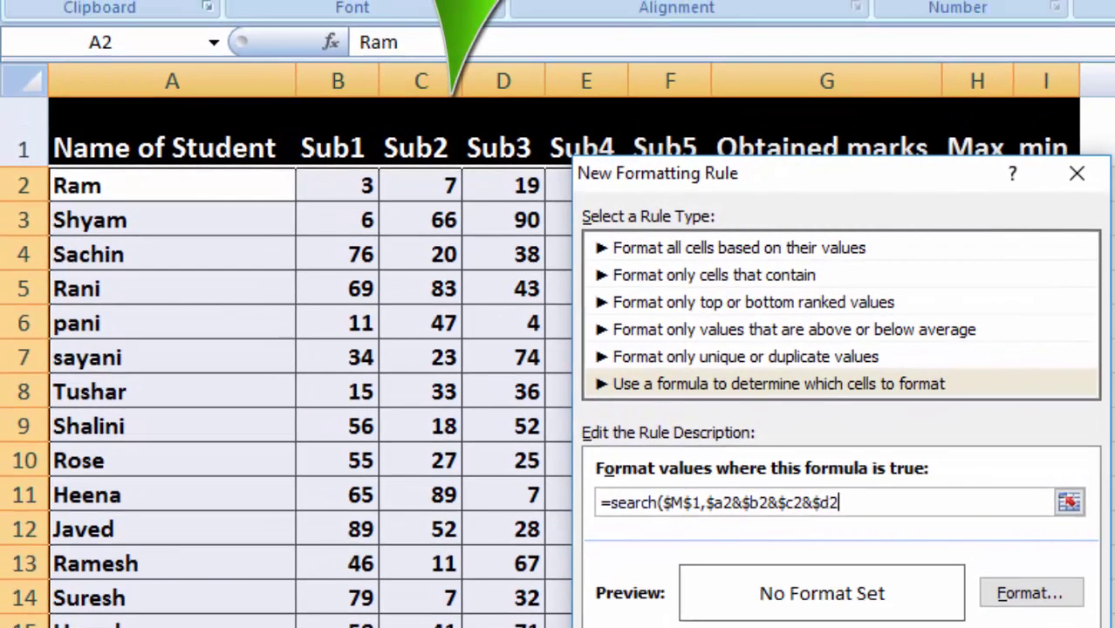
type("&$e2&$f2")
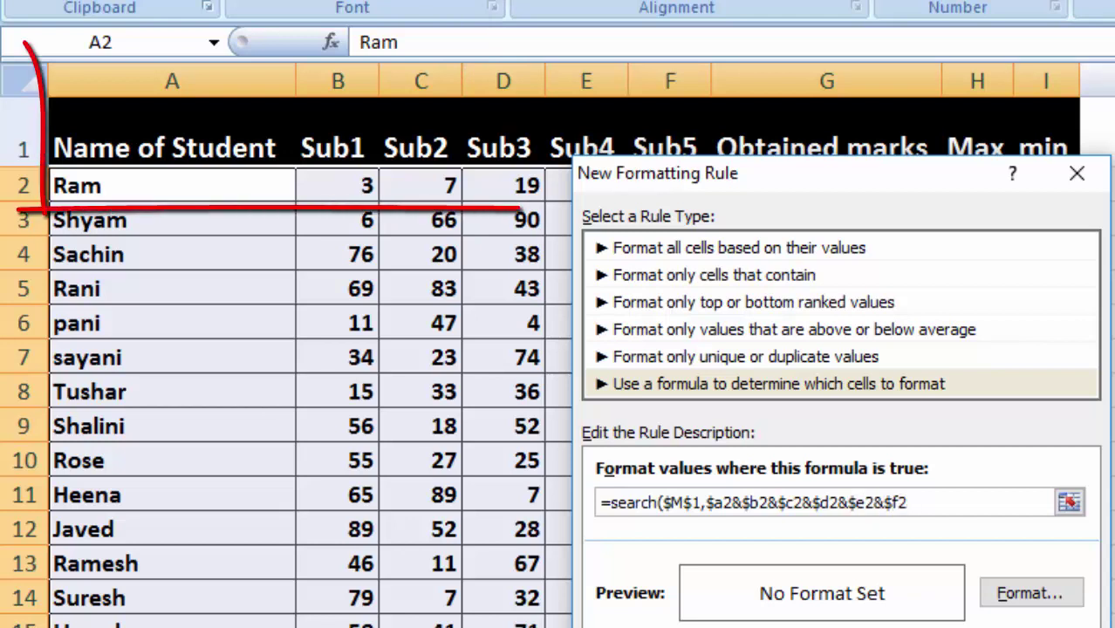
type("&$")
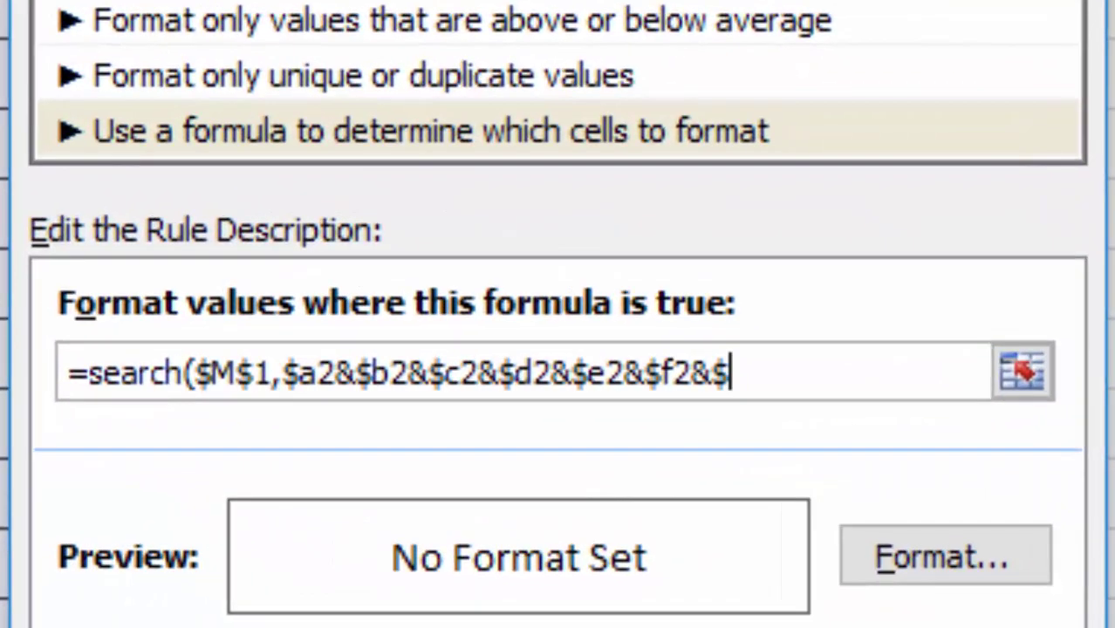
type("g")
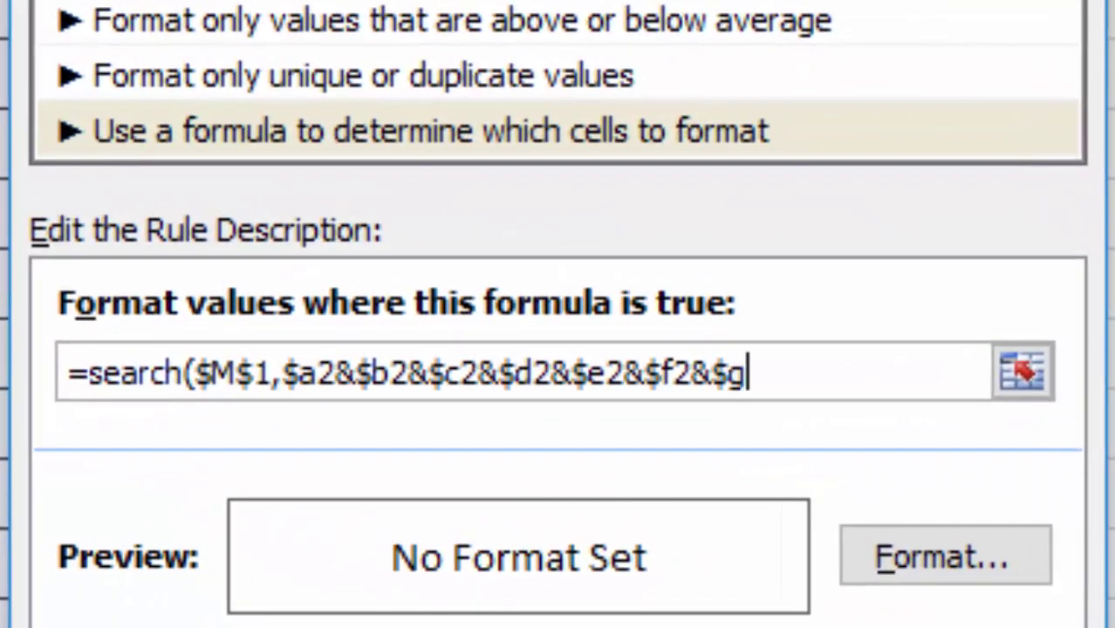
type("2&")
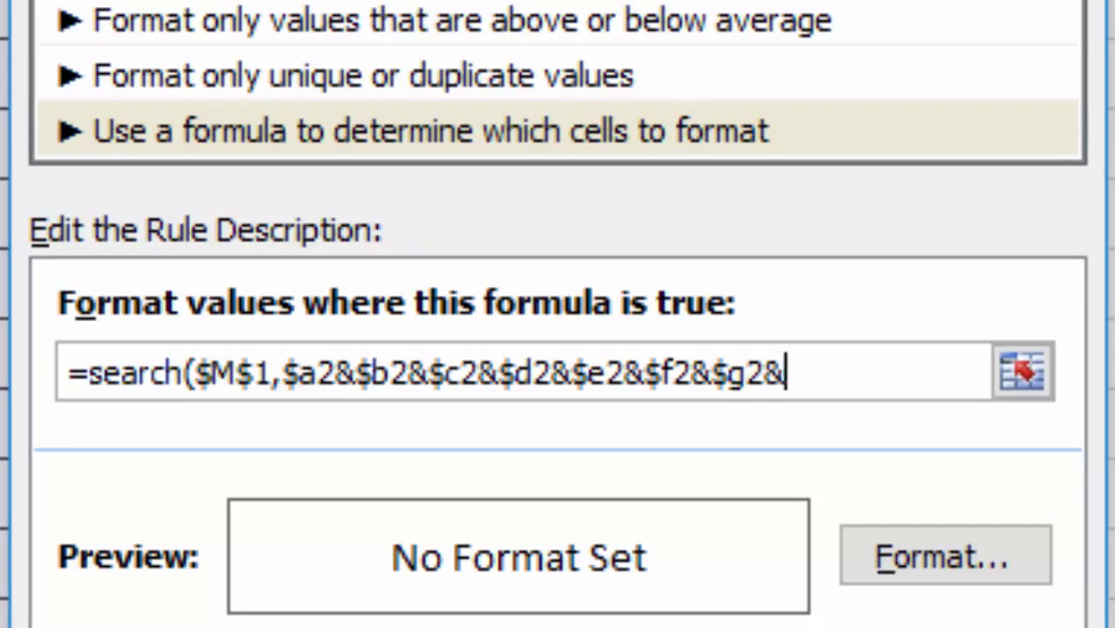
type("$")
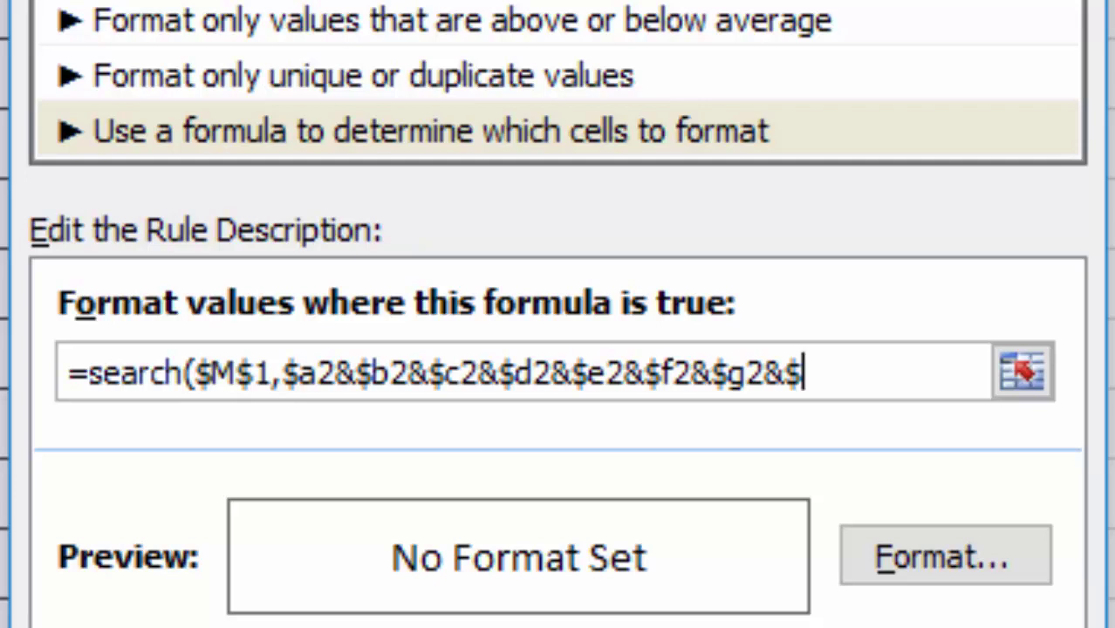
type("h2&")
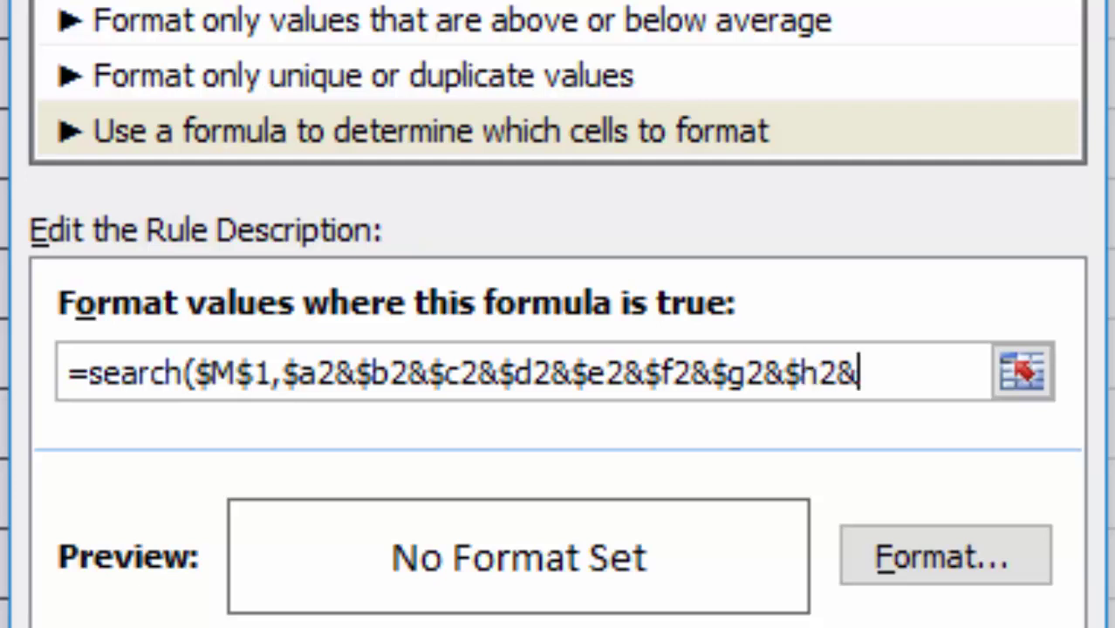
type("$")
type("i2")
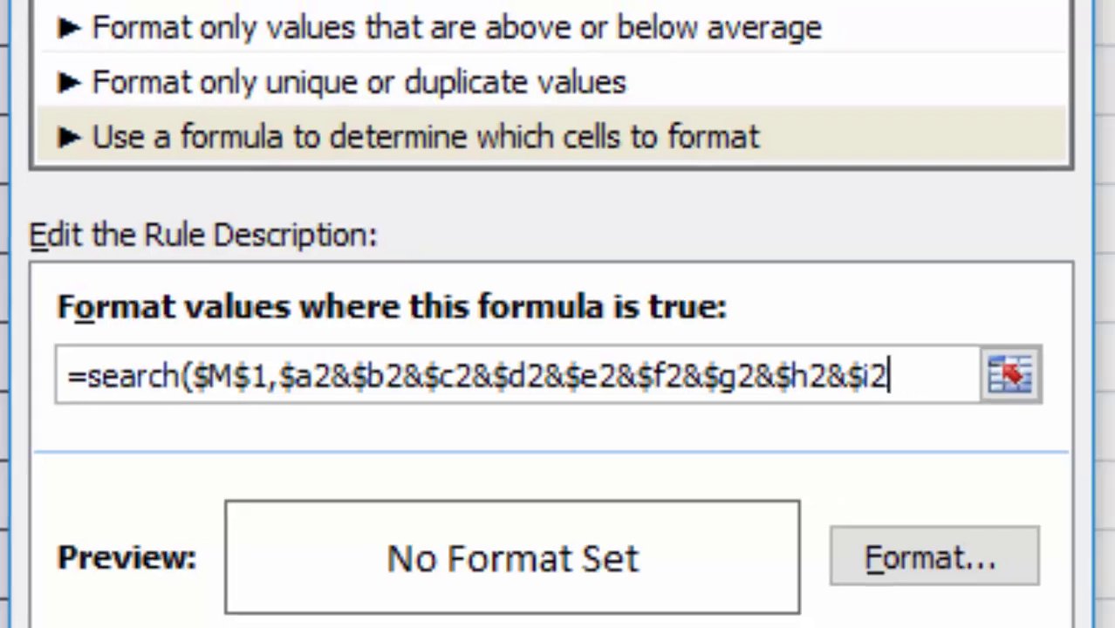
type(")")
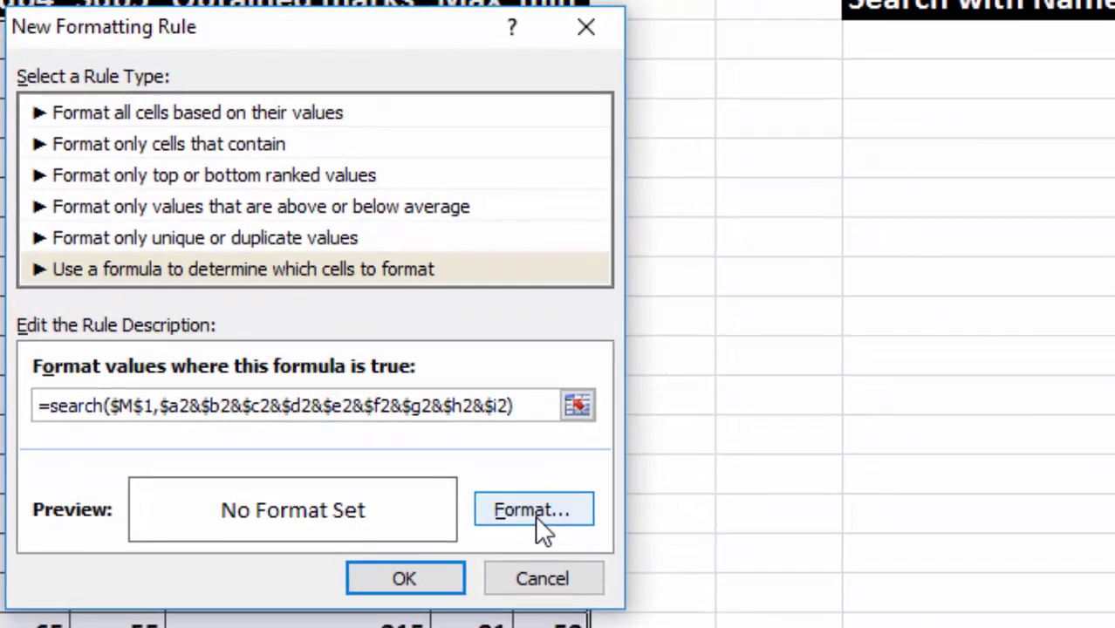
- Give the search rule a yellow fill and apply it to the marks table
left_click(535, 513)
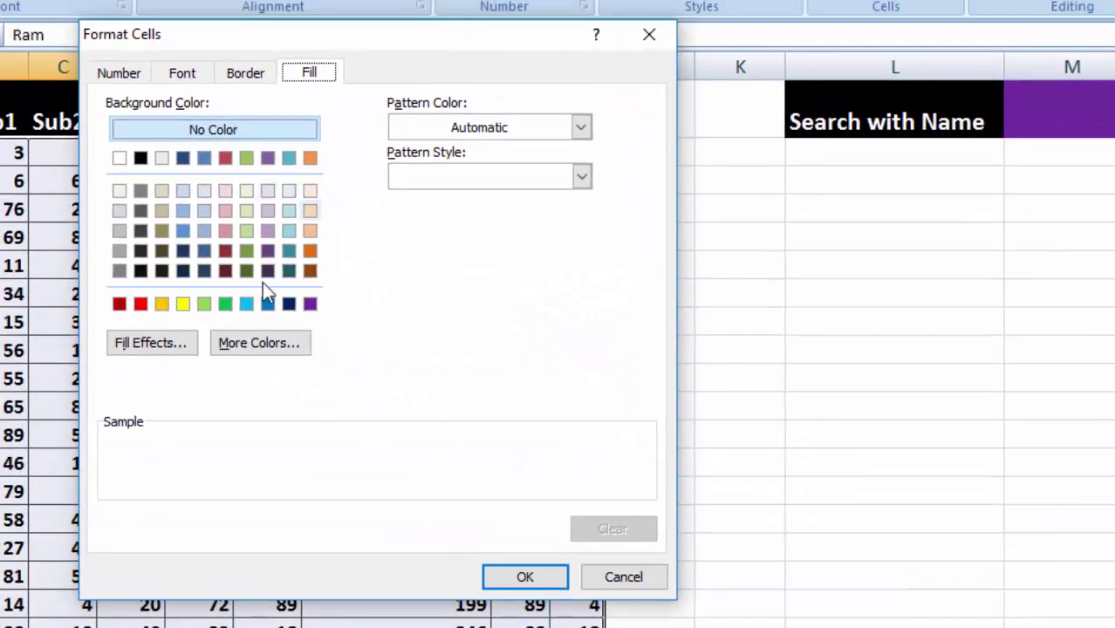
left_click(183, 305)
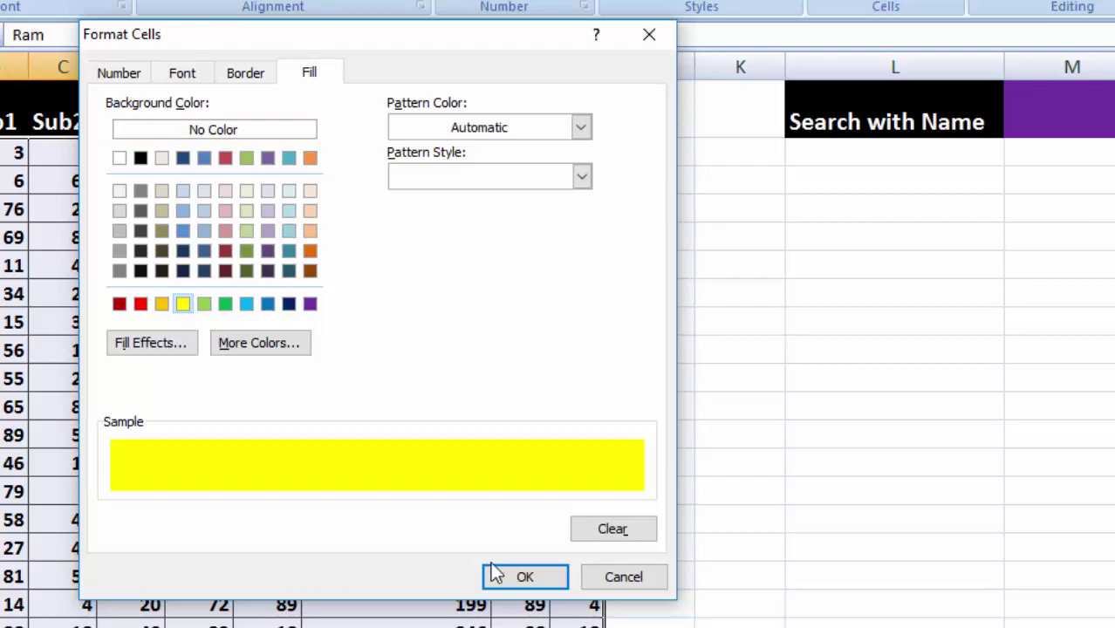
left_click(514, 577)
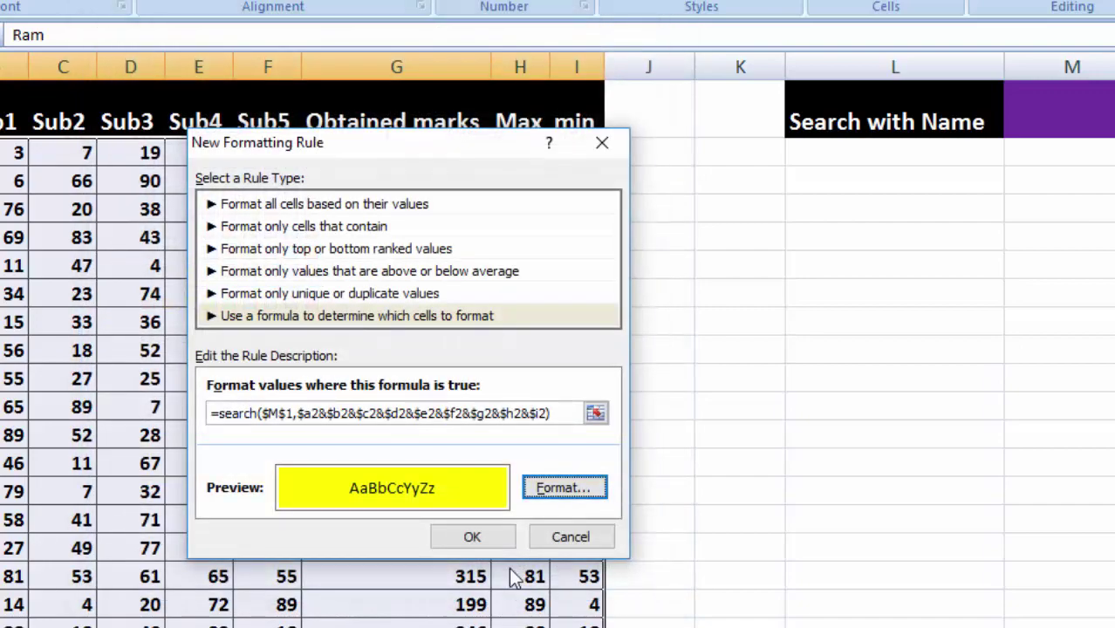
left_click(440, 536)
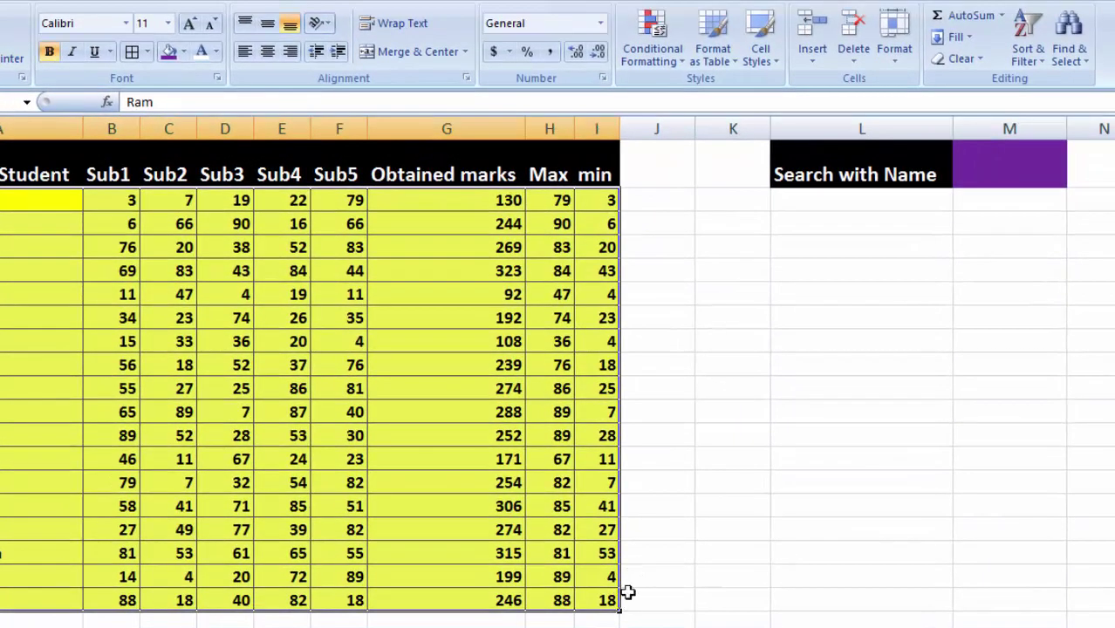
left_click(977, 182)
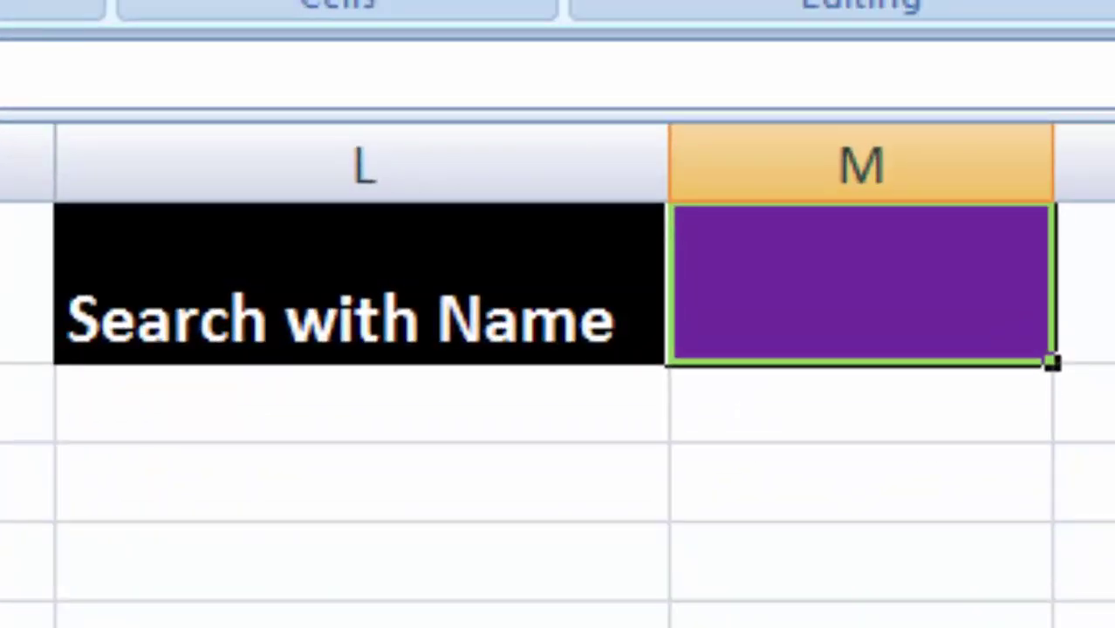
- Search M1 for Shyam, then pani, to check each row highlights
type("Shy")
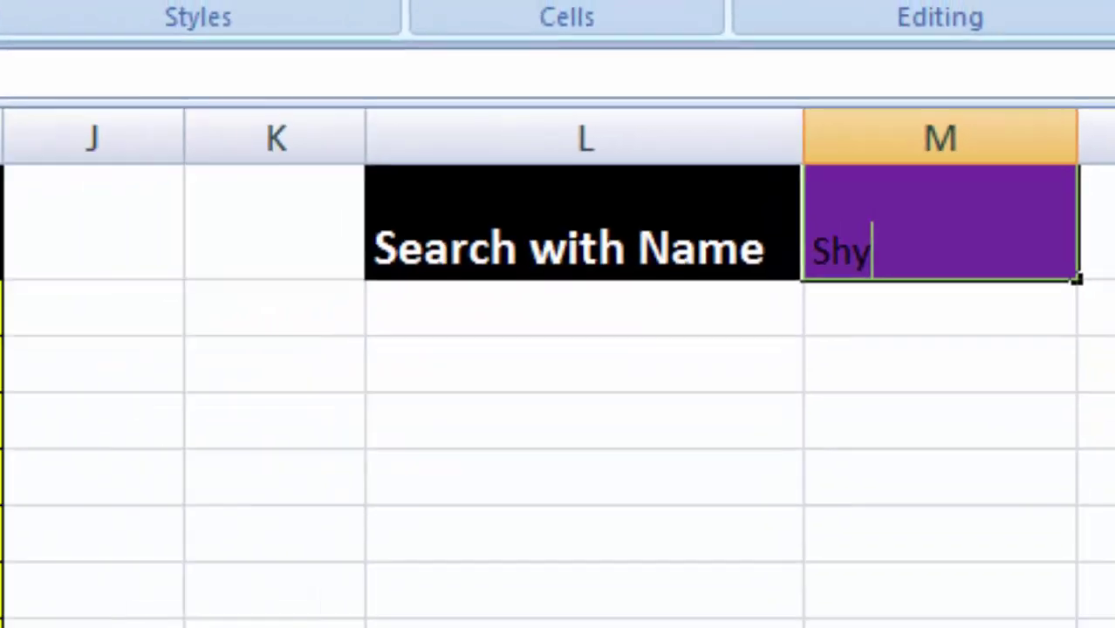
type("a")
type("m")
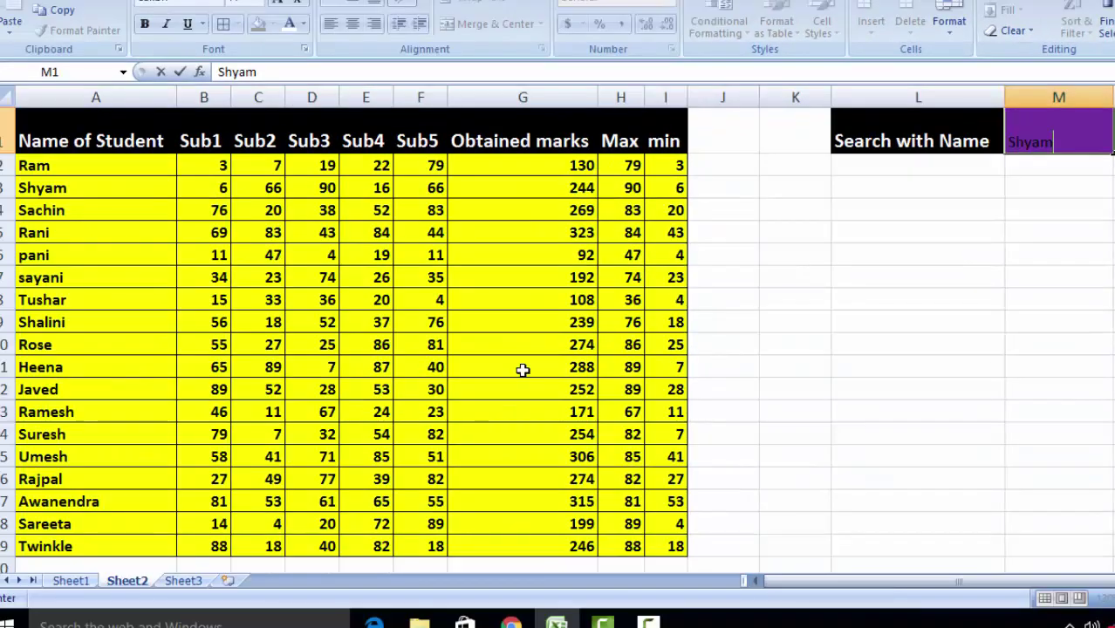
key("Return")
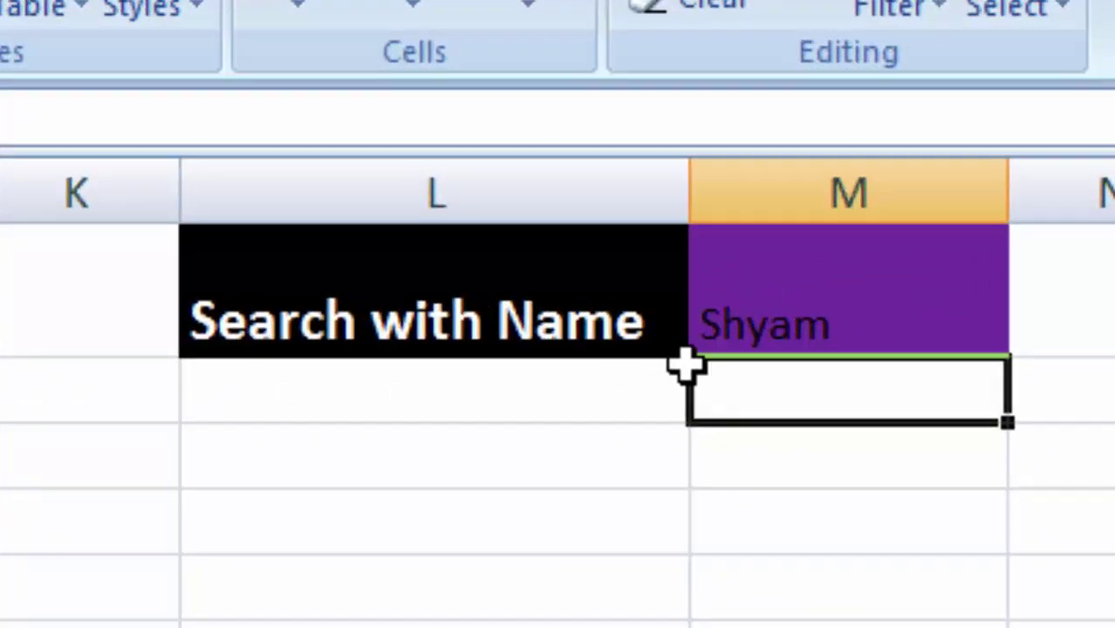
type("Shyam")
left_click(778, 323)
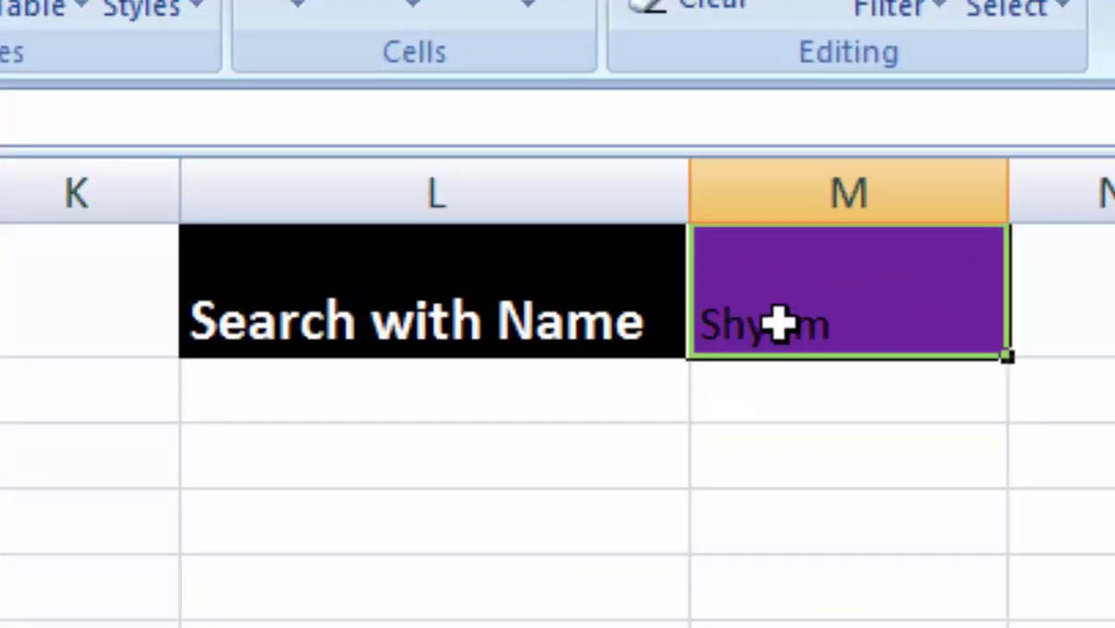
key("BackSpace")
type("p")
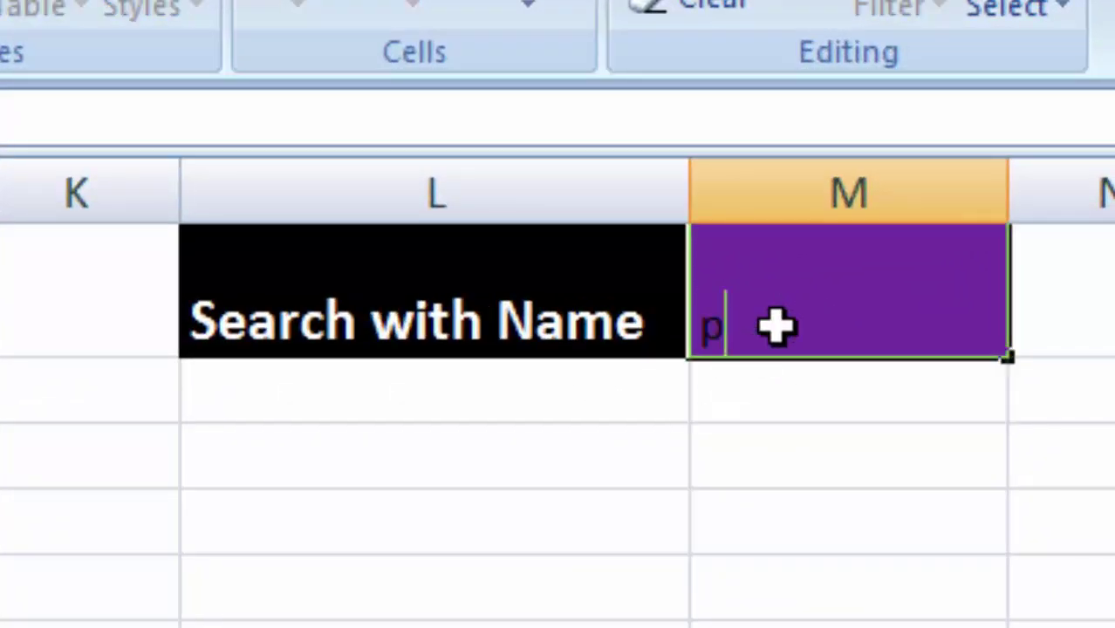
type("ar")
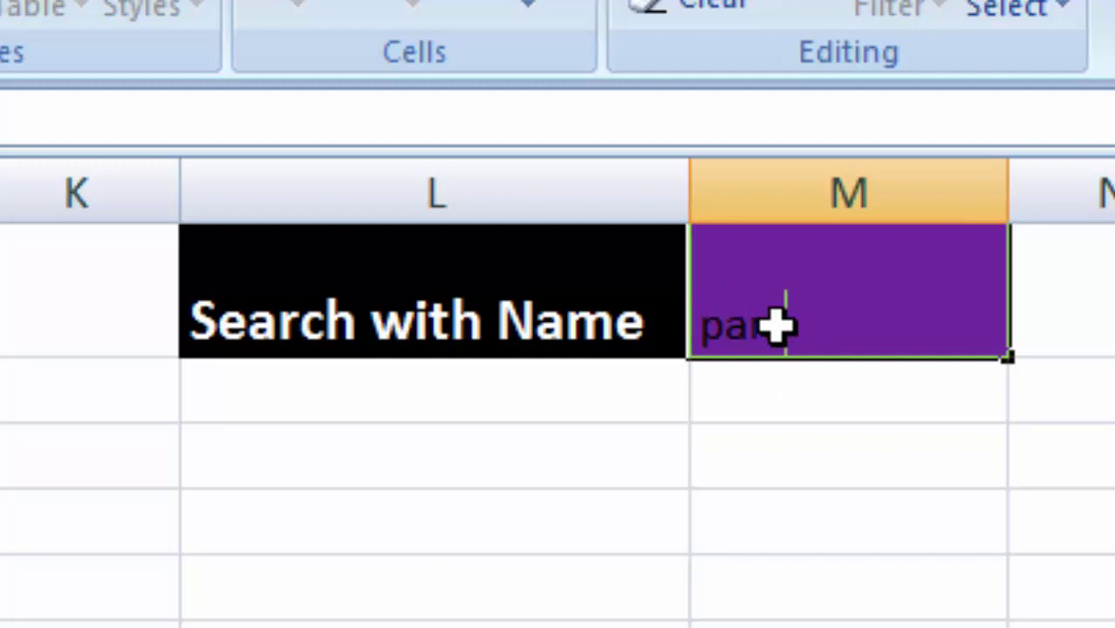
key("Return")
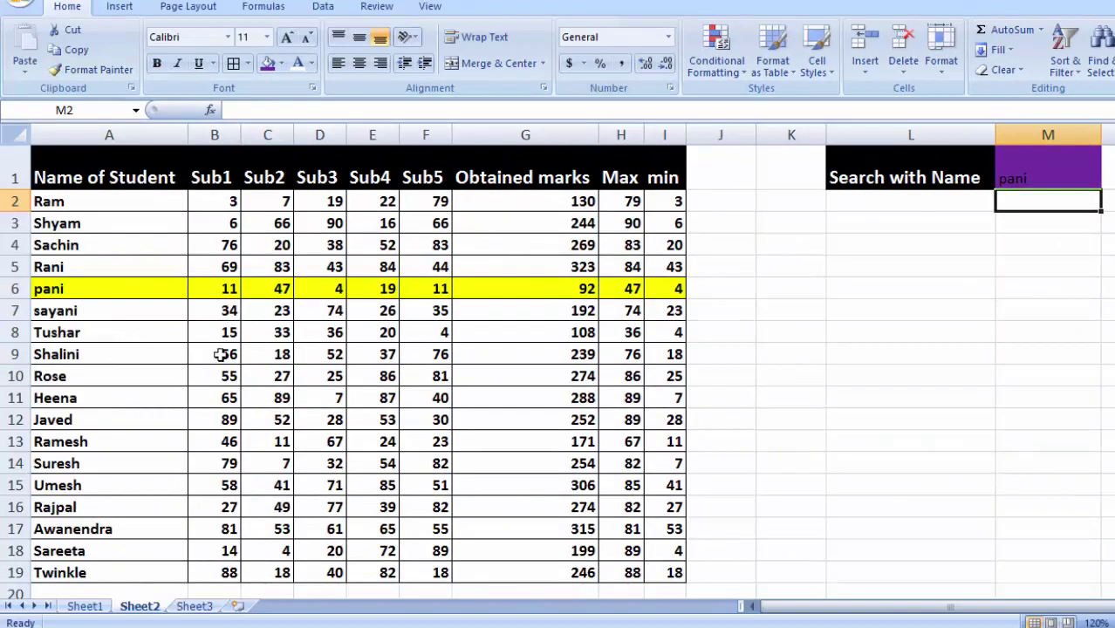
- Search M1 for sayani, then clear the search cell
left_click(1005, 166)
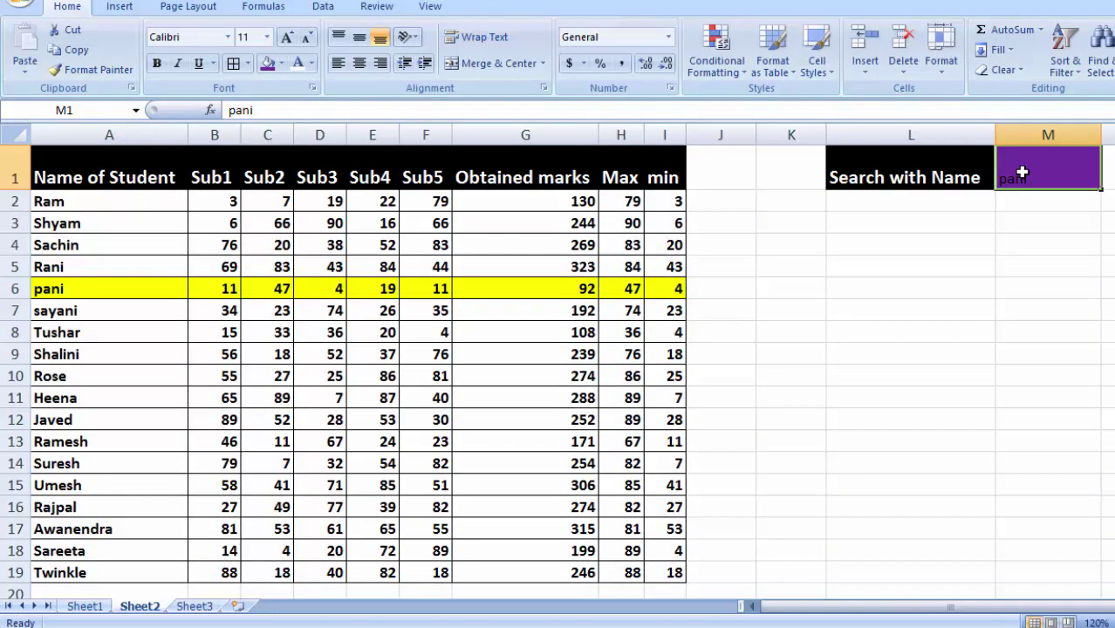
key("BackSpace")
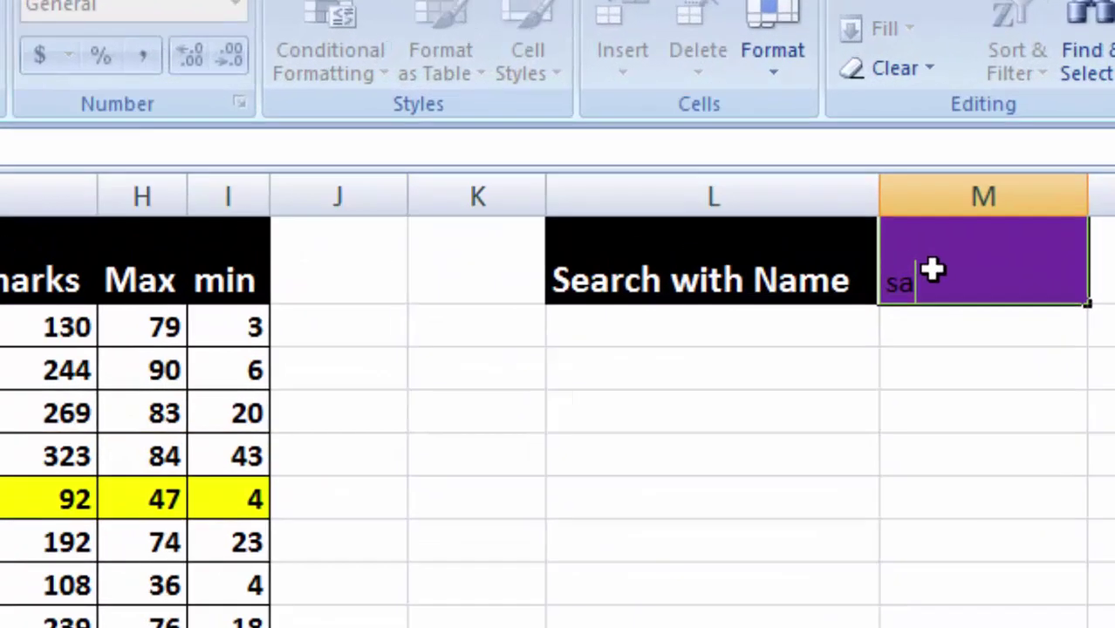
type("y")
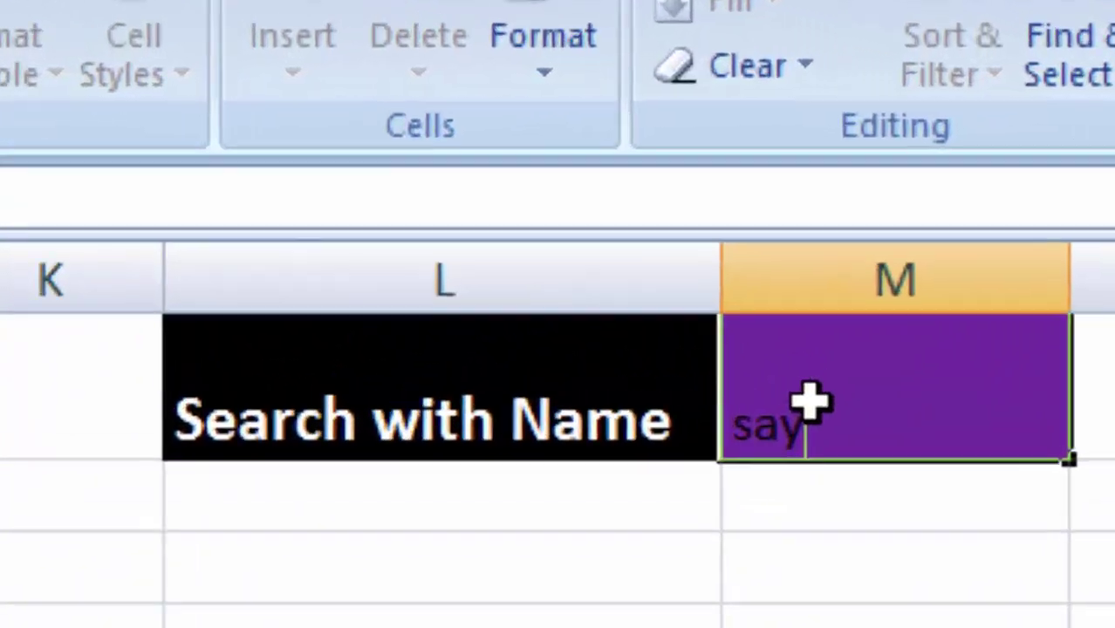
type("ani")
key("Return")
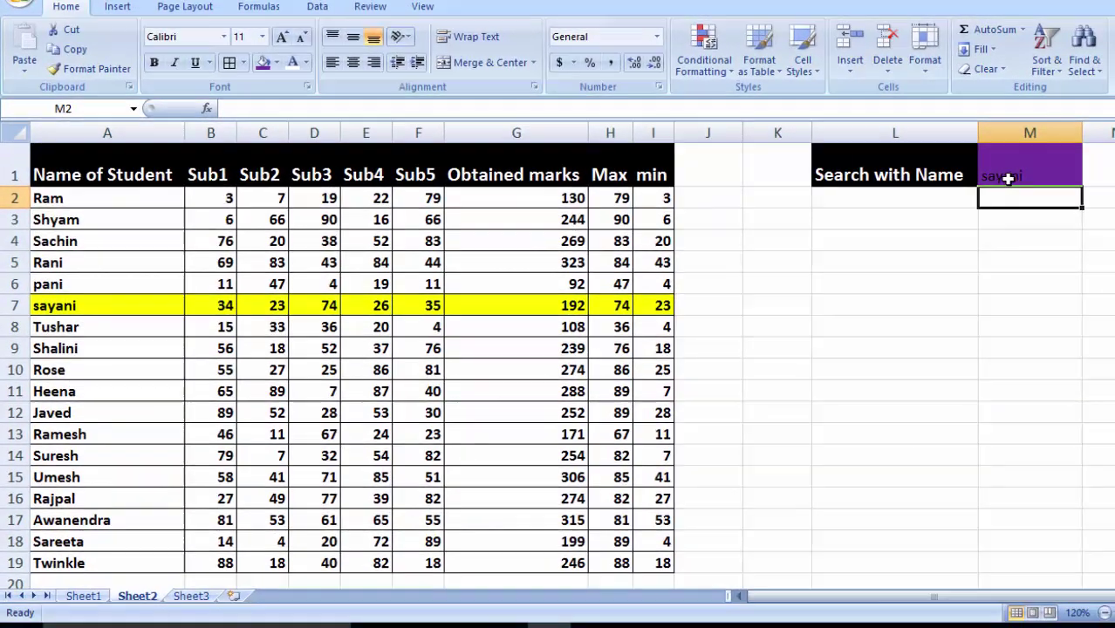
left_click(1010, 174)
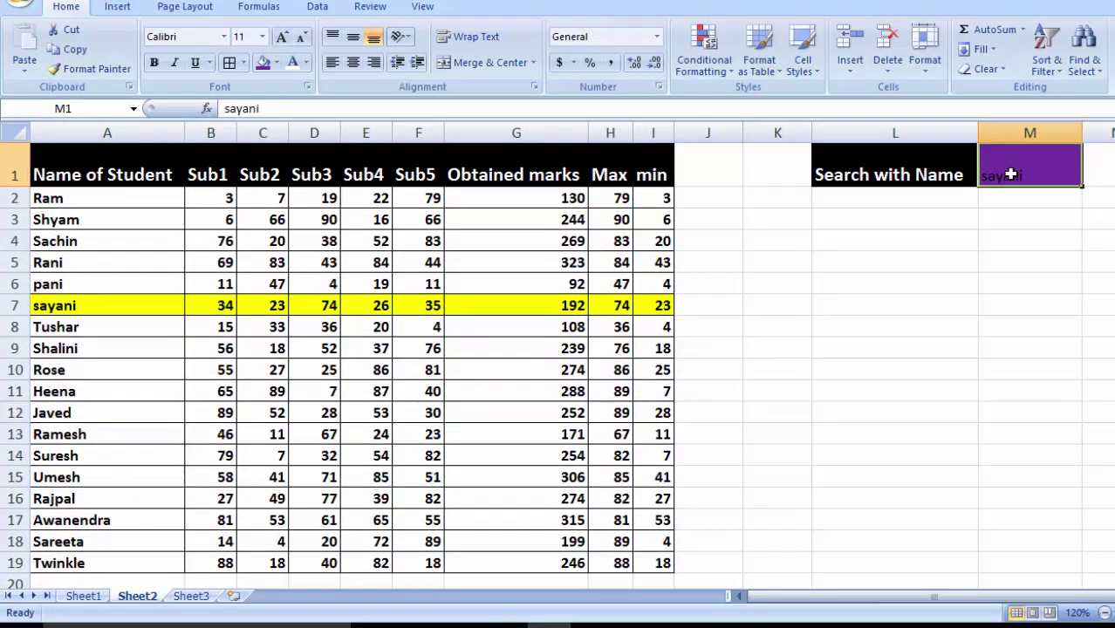
key("BackSpace")
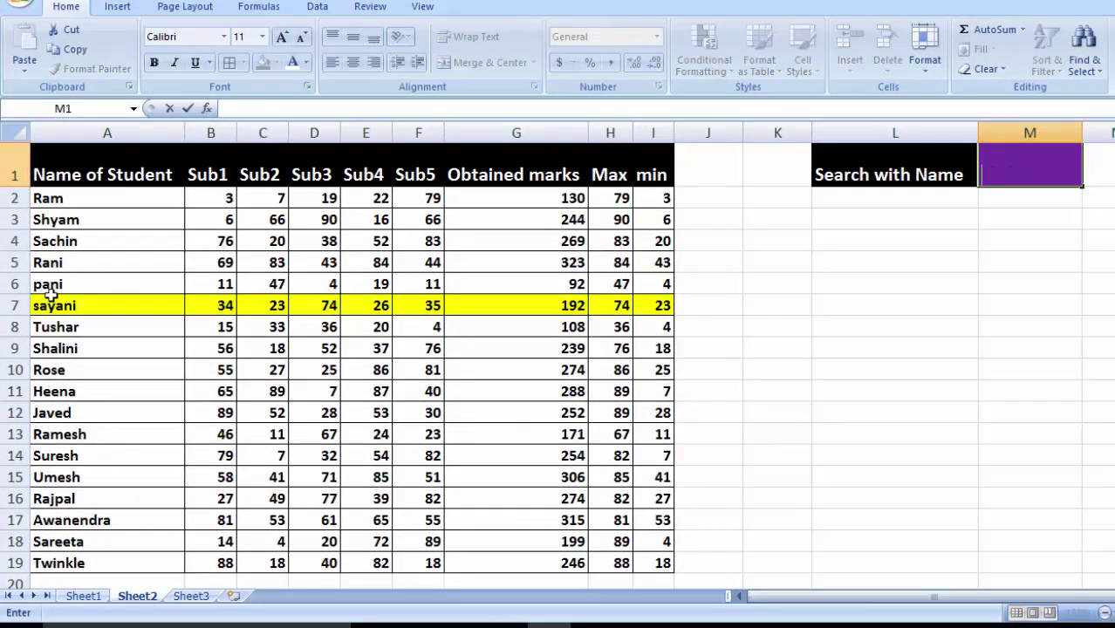
- Search M1 for rani, then rose, highlighting each matching student's row
left_click(56, 266)
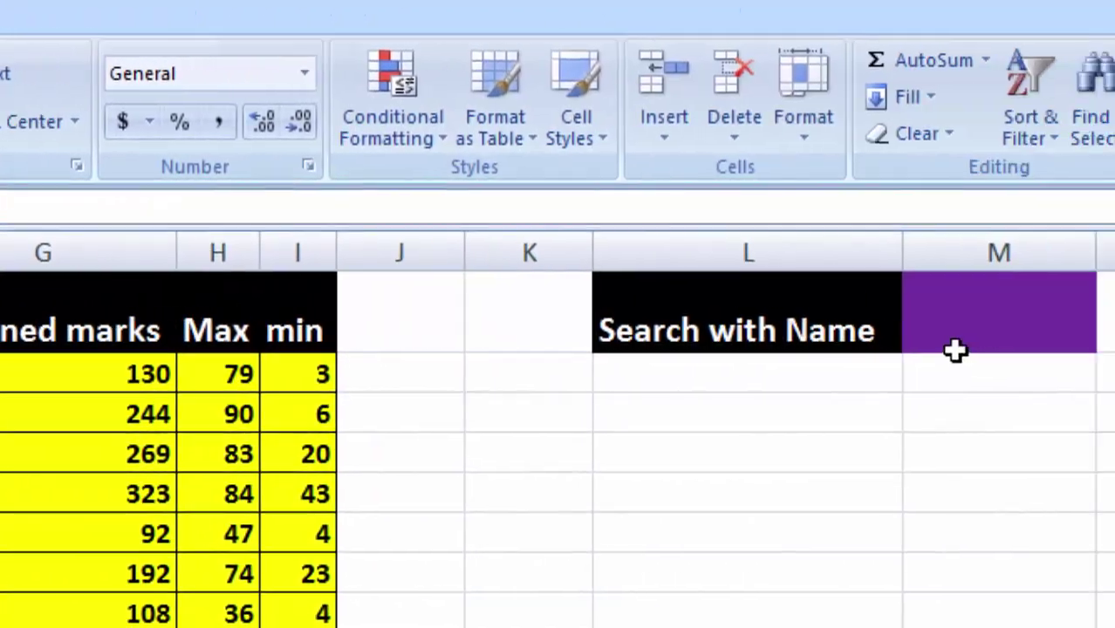
left_click(859, 322)
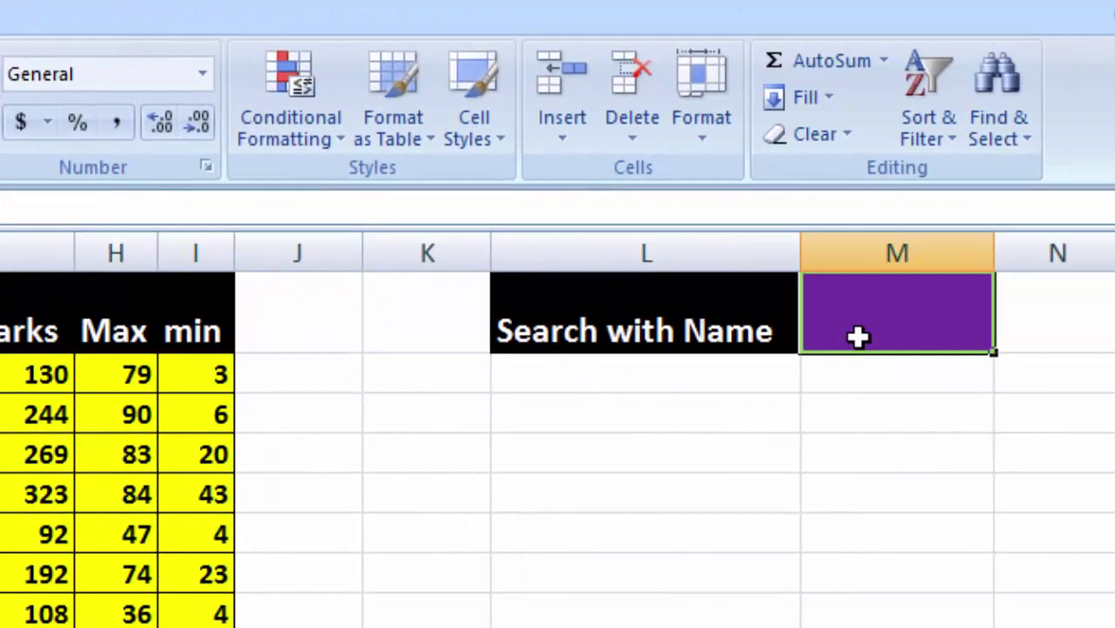
key("Delete")
double_click(911, 341)
type("ra")
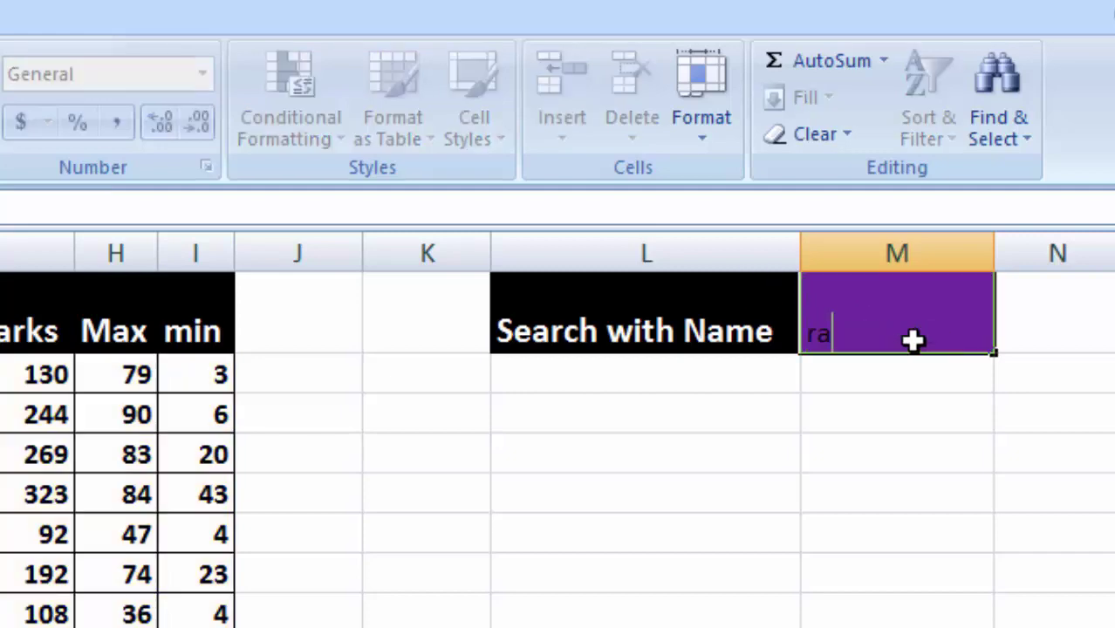
type("ni")
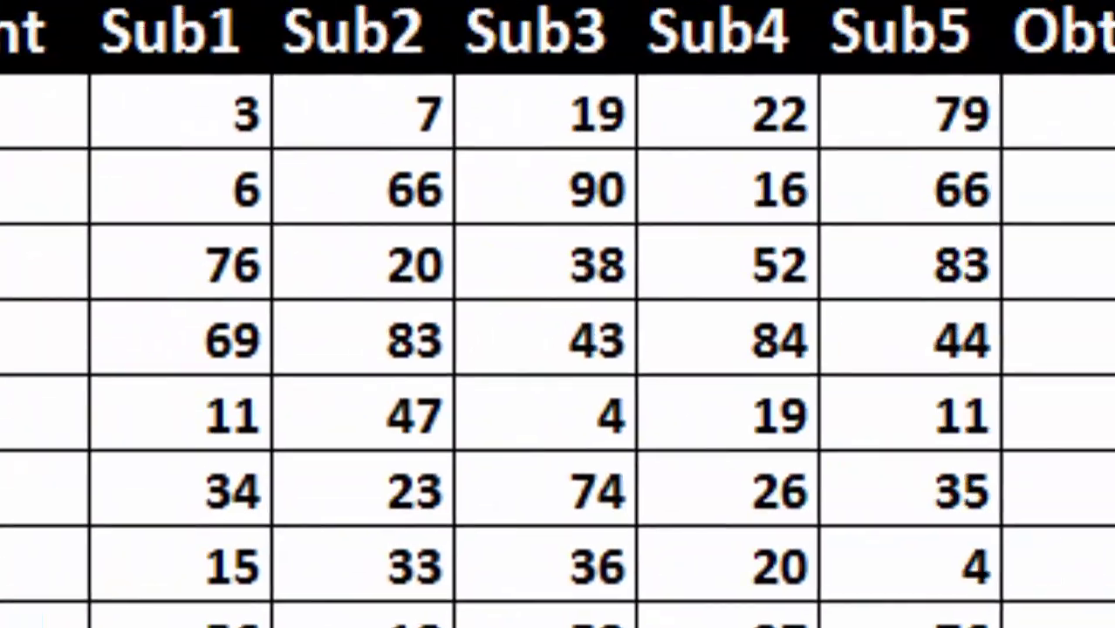
key("Return")
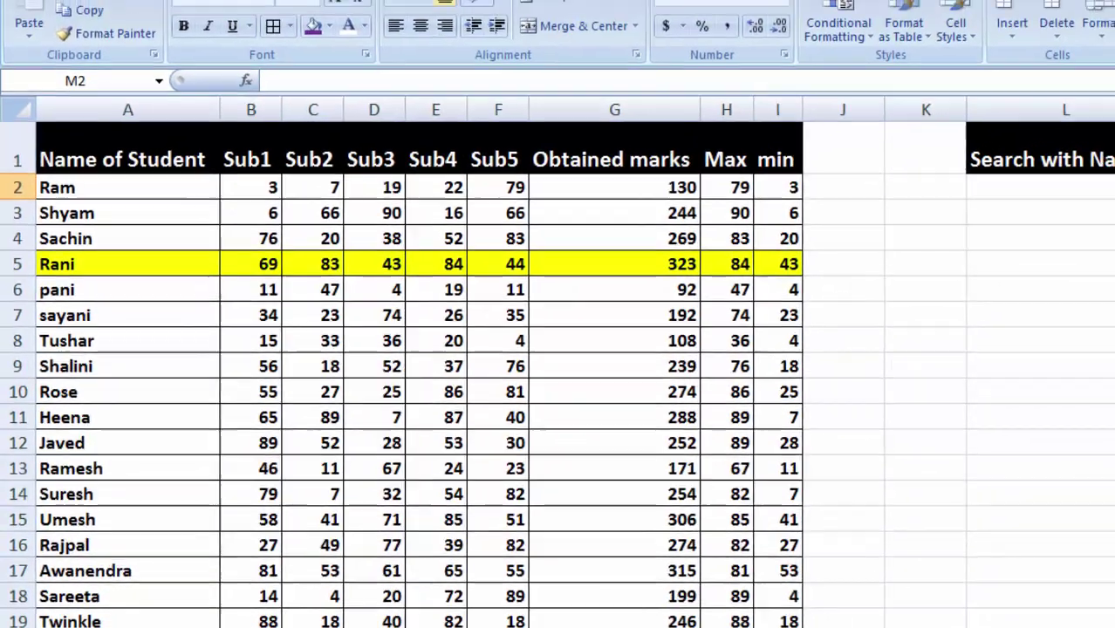
left_click(1065, 219)
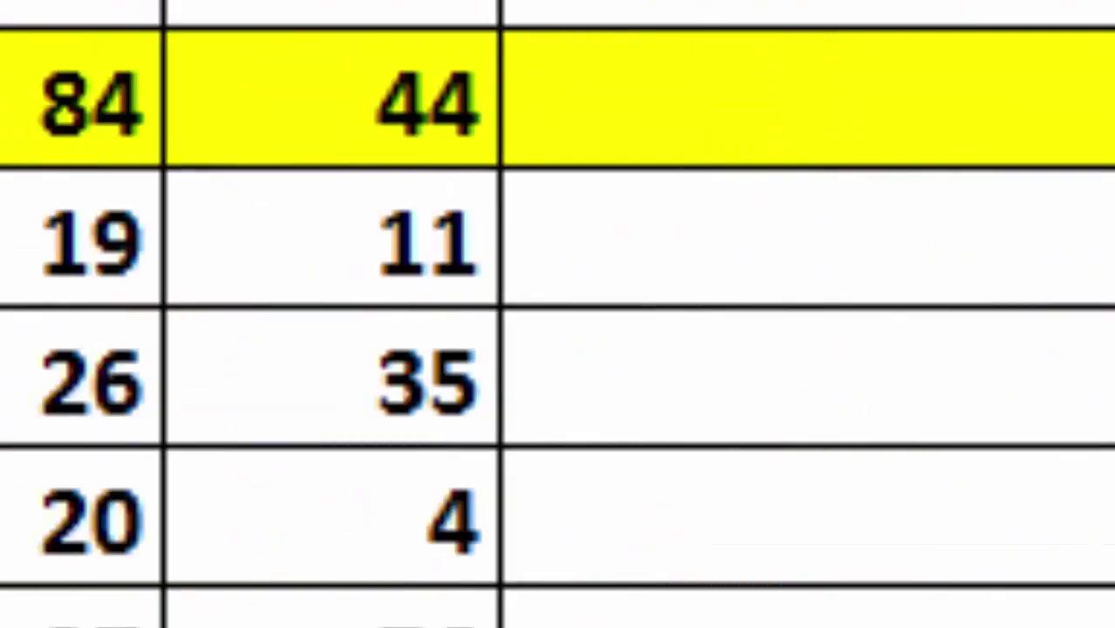
type("ros")
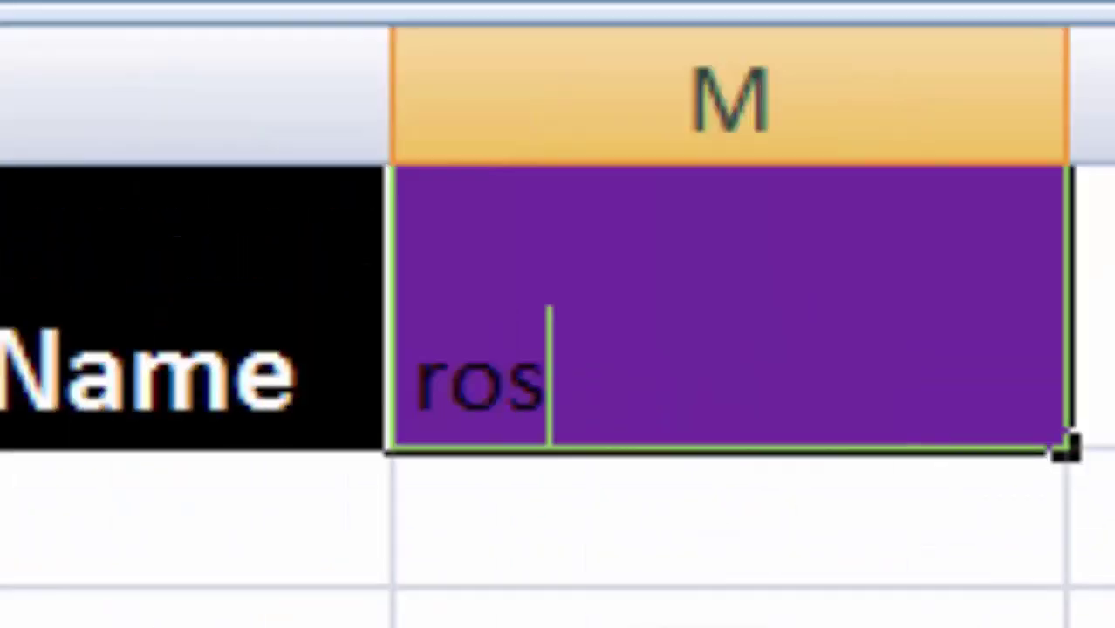
type("e")
key("Return")
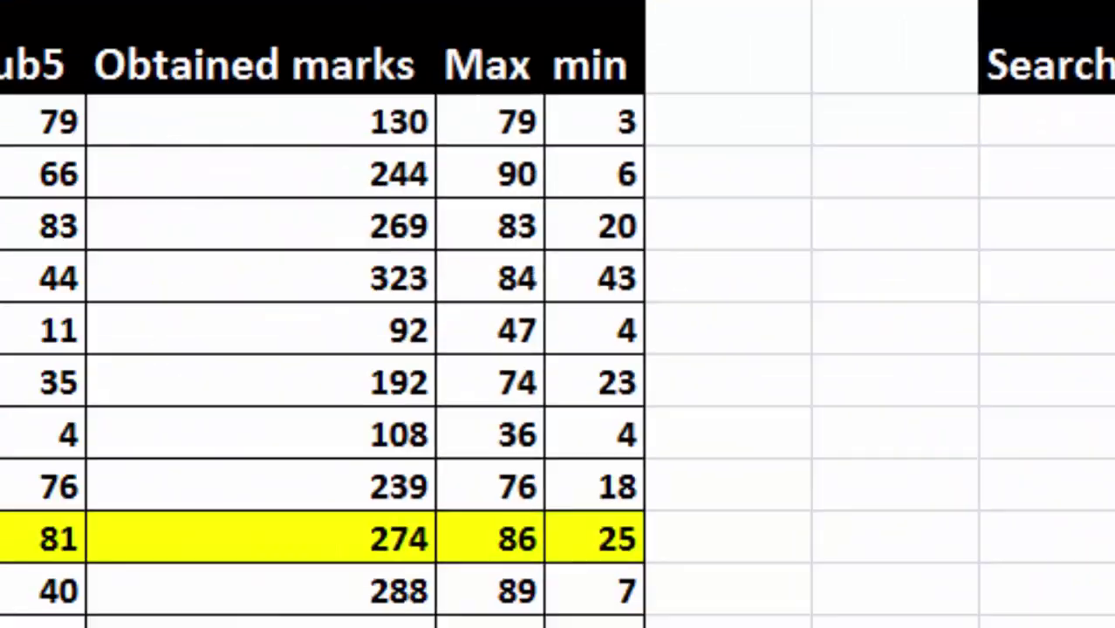